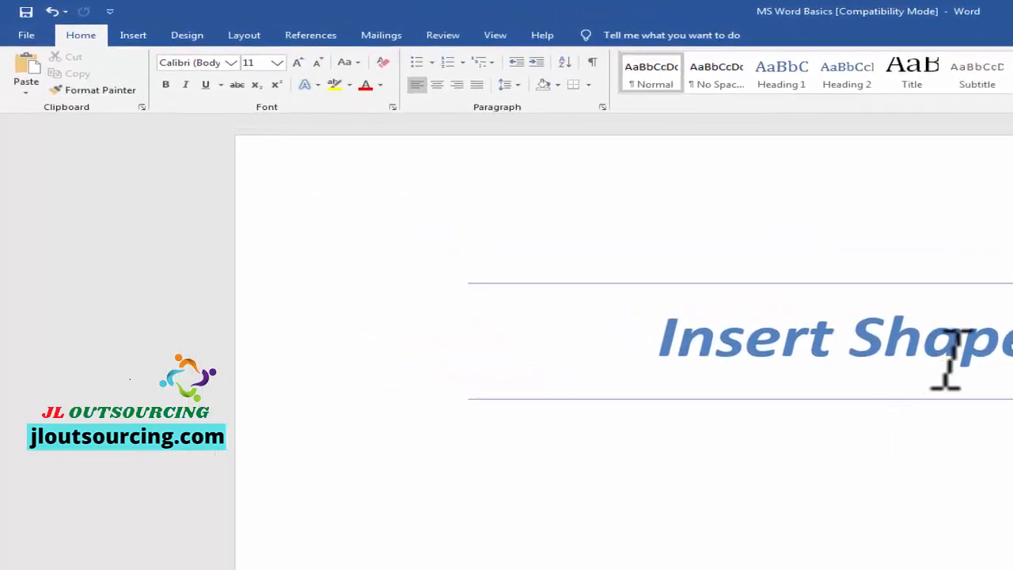
Draw a horizontal oval shape below the "Insert Shapes" title and deselect it
click(132, 36)
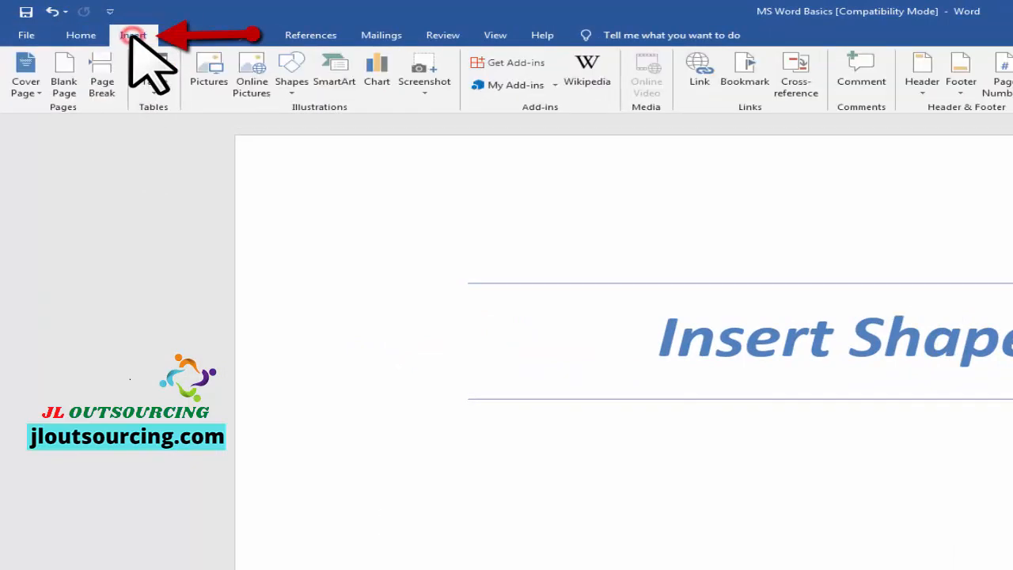
click(290, 89)
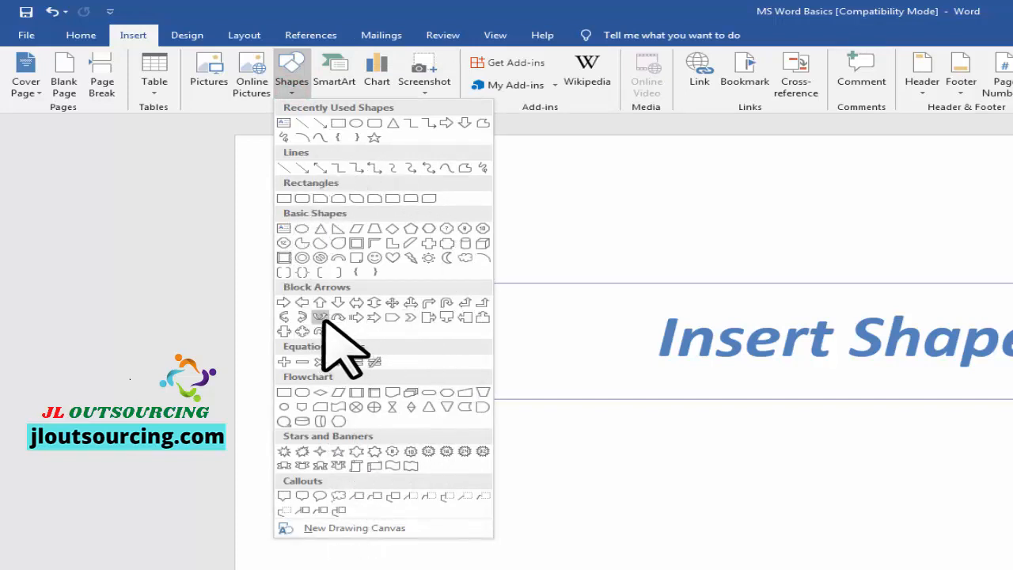
click(355, 123)
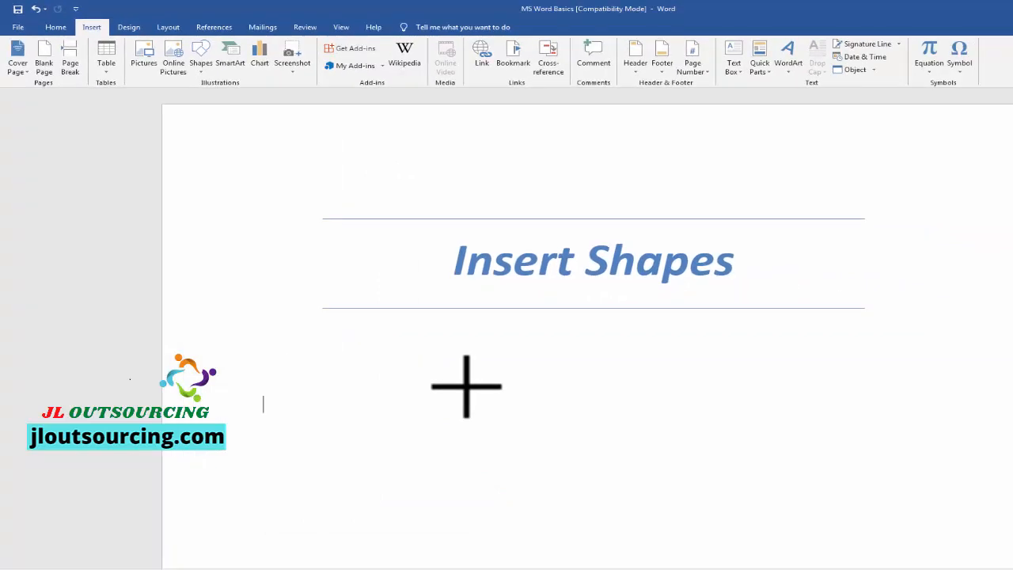
scroll(434, 378, down, 2)
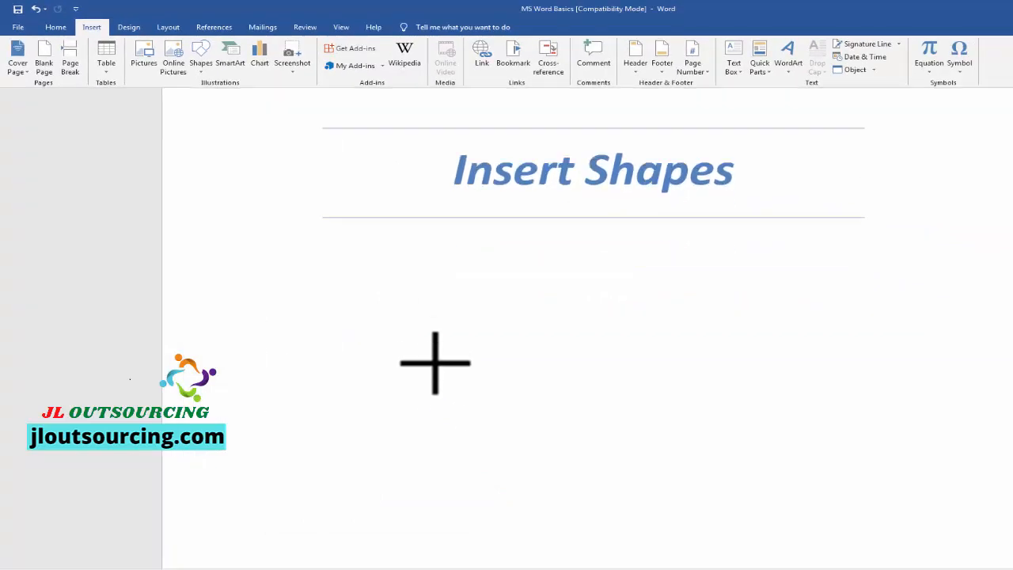
scroll(409, 315, down, 1)
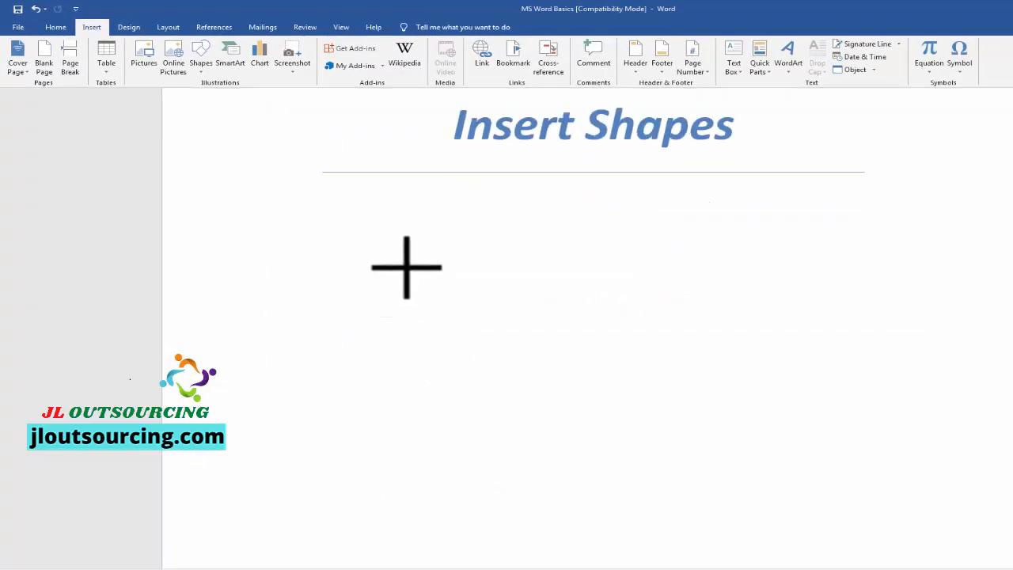
drag(406, 268, 526, 349)
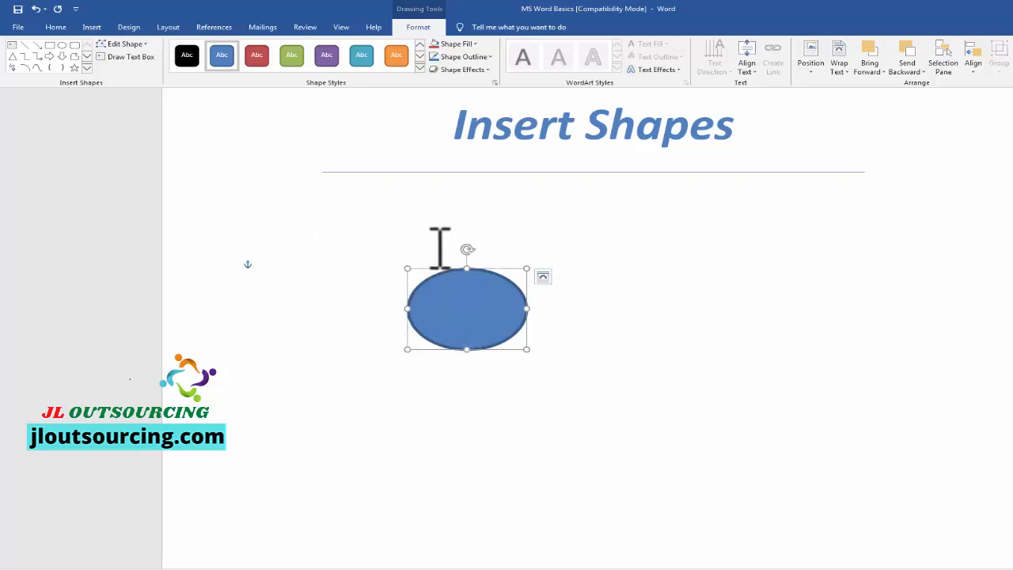
click(609, 355)
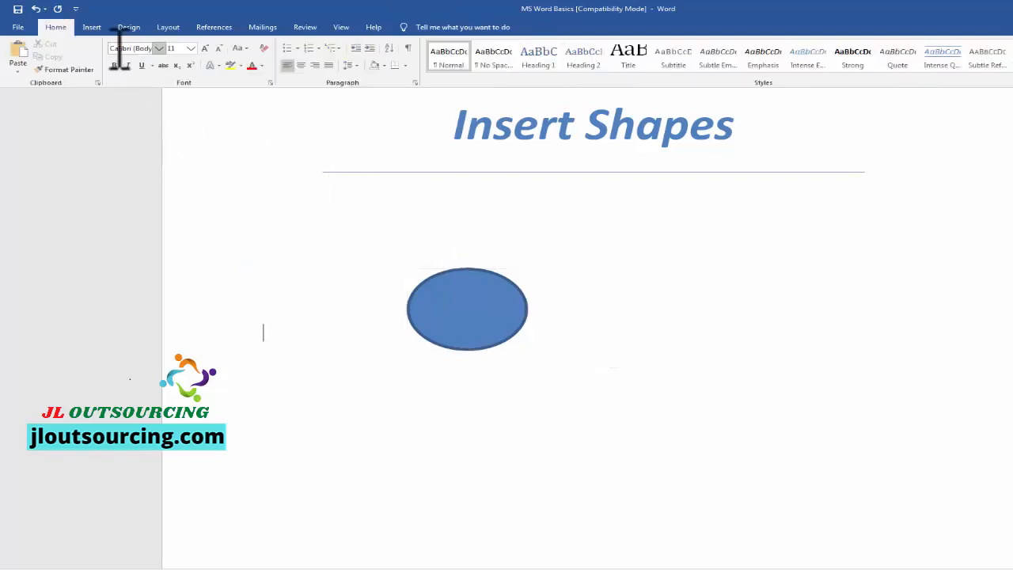
Draw a larger circle with the Oval shape, to the right of the existing oval
click(92, 27)
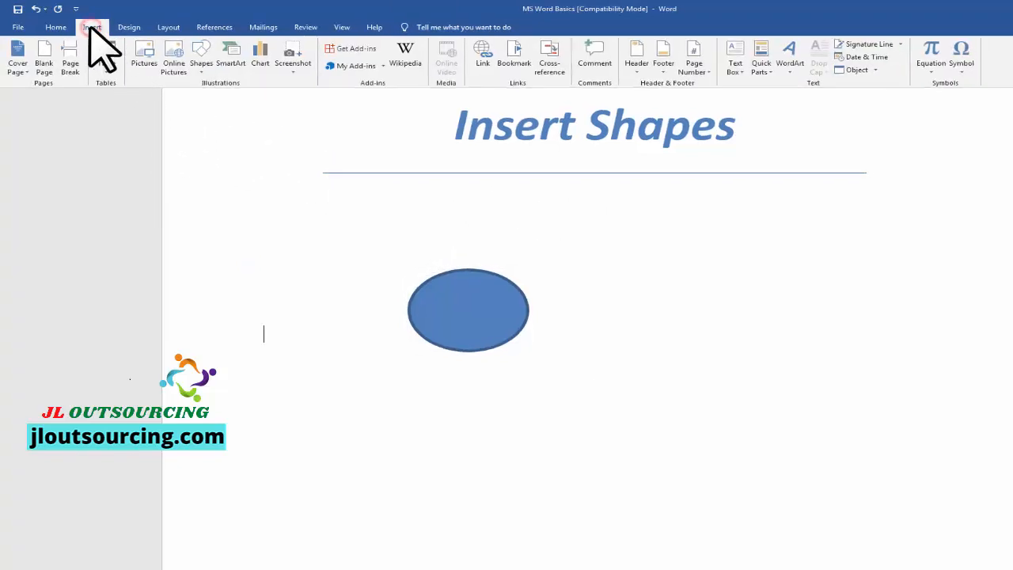
click(214, 79)
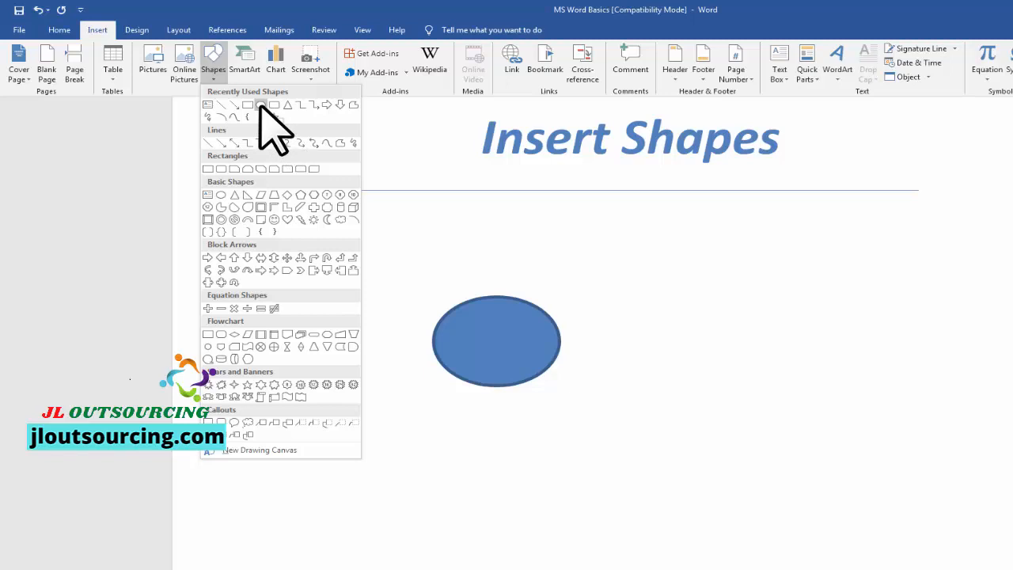
click(261, 105)
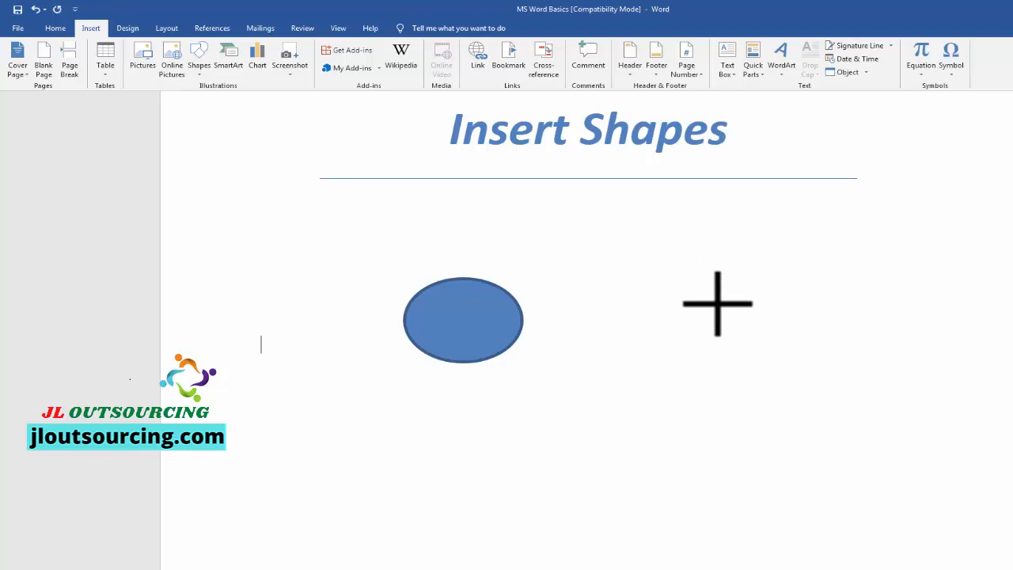
drag(645, 289, 788, 420)
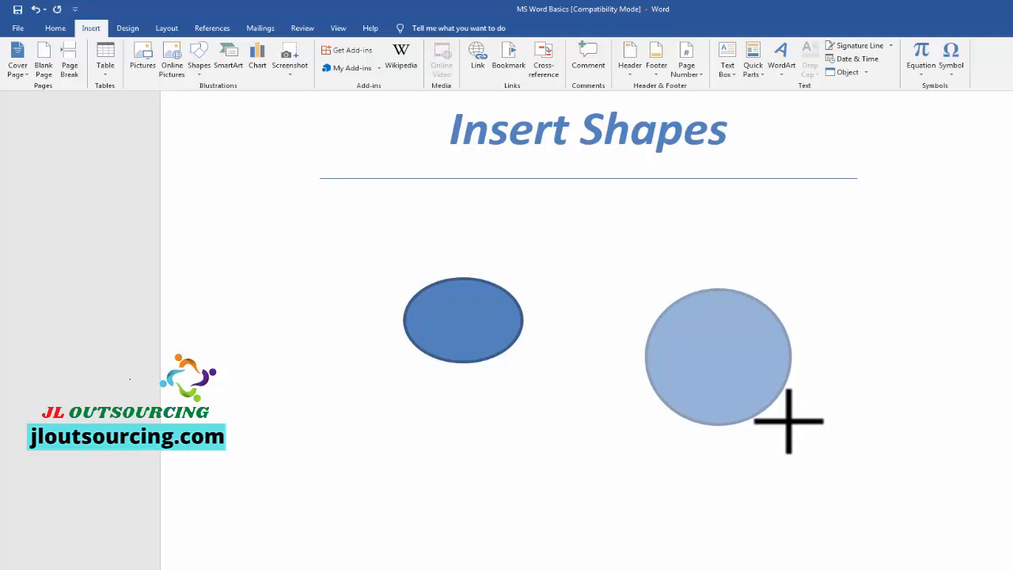
drag(789, 421, 789, 421)
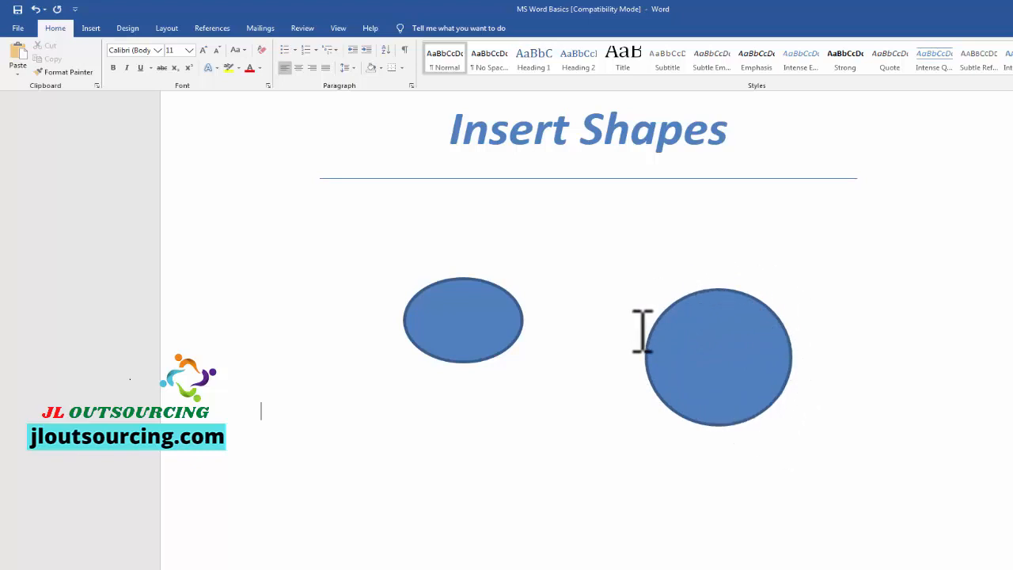
Draw an evenly proportioned isosceles triangle in the blank space below the oval and circle
scroll(839, 351, down, 5)
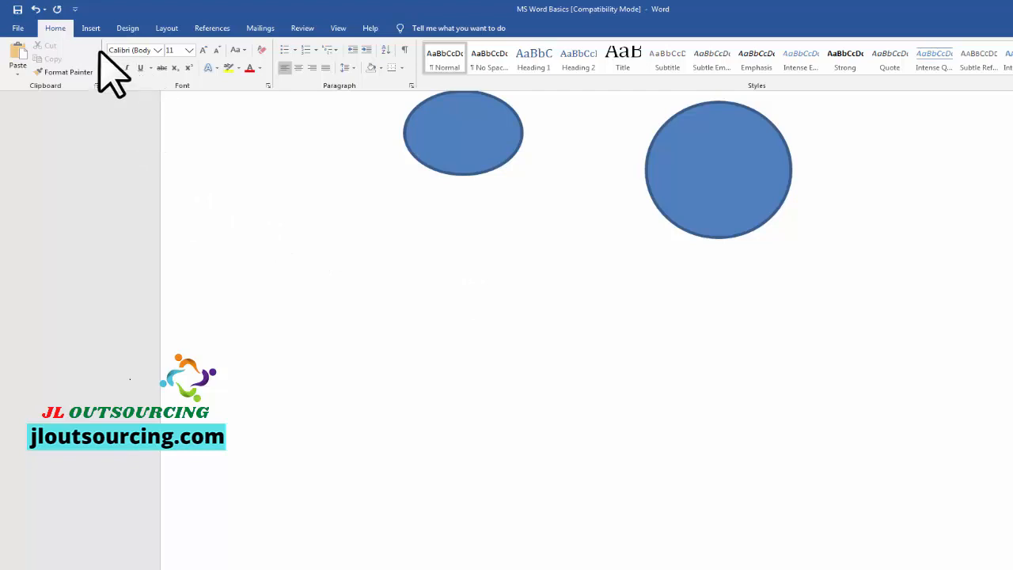
click(89, 27)
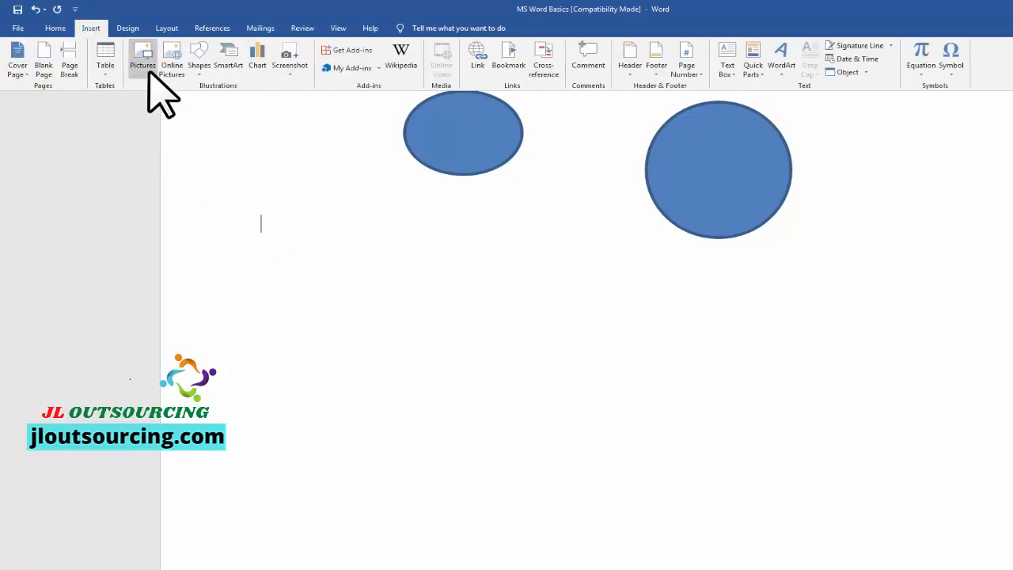
click(200, 64)
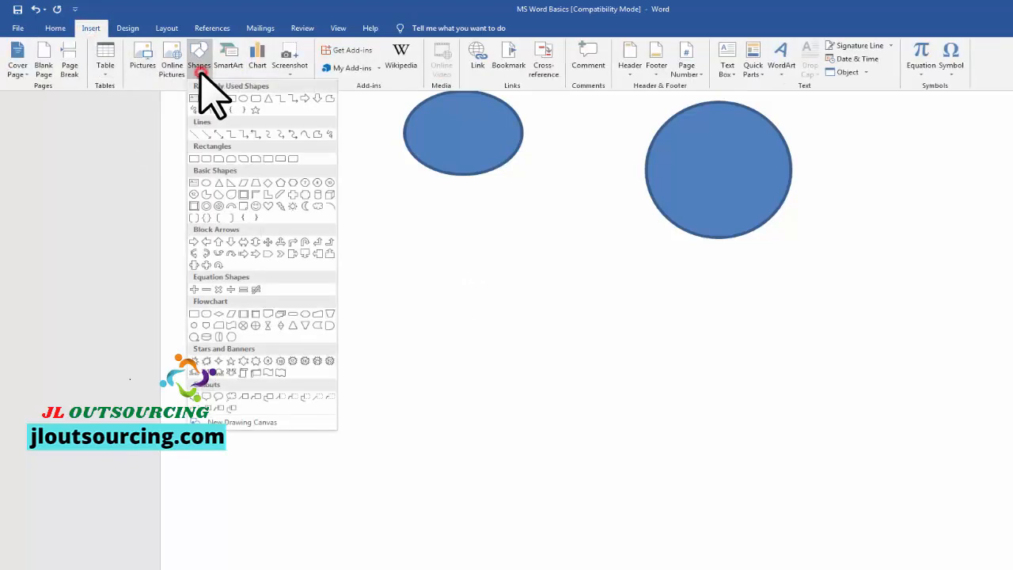
click(219, 182)
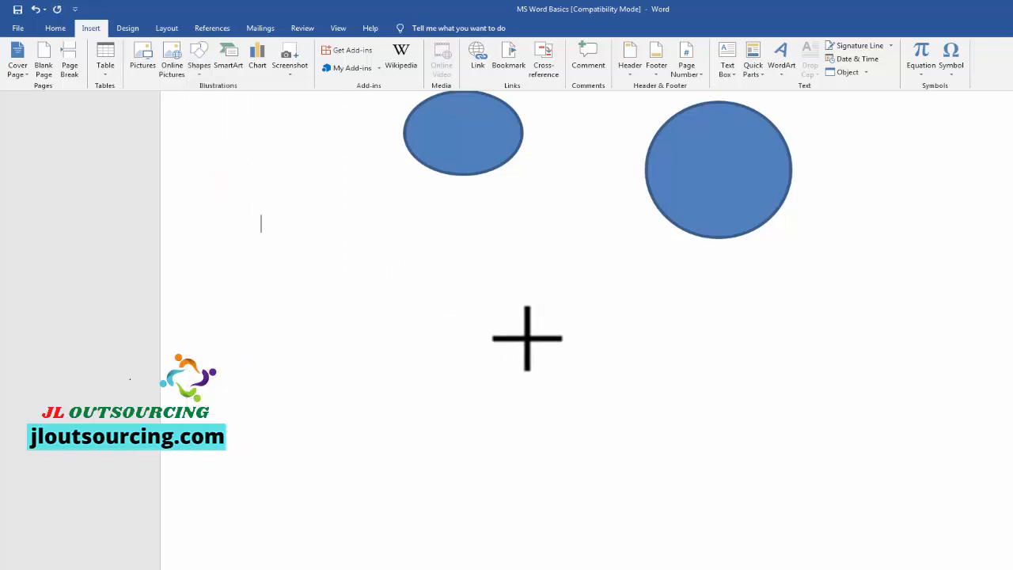
scroll(522, 340, down, 1)
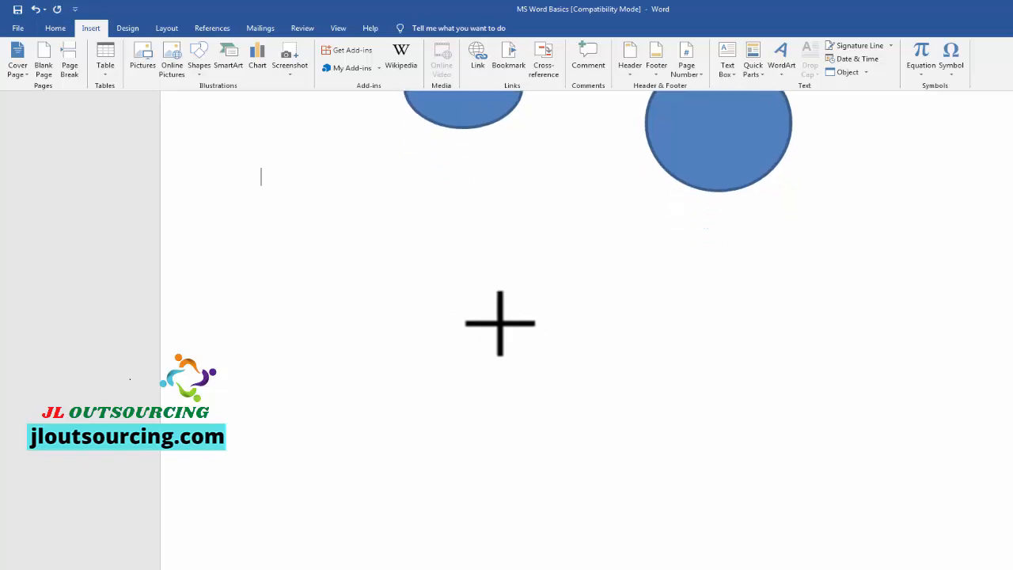
key(shift)
drag(499, 323, 618, 419)
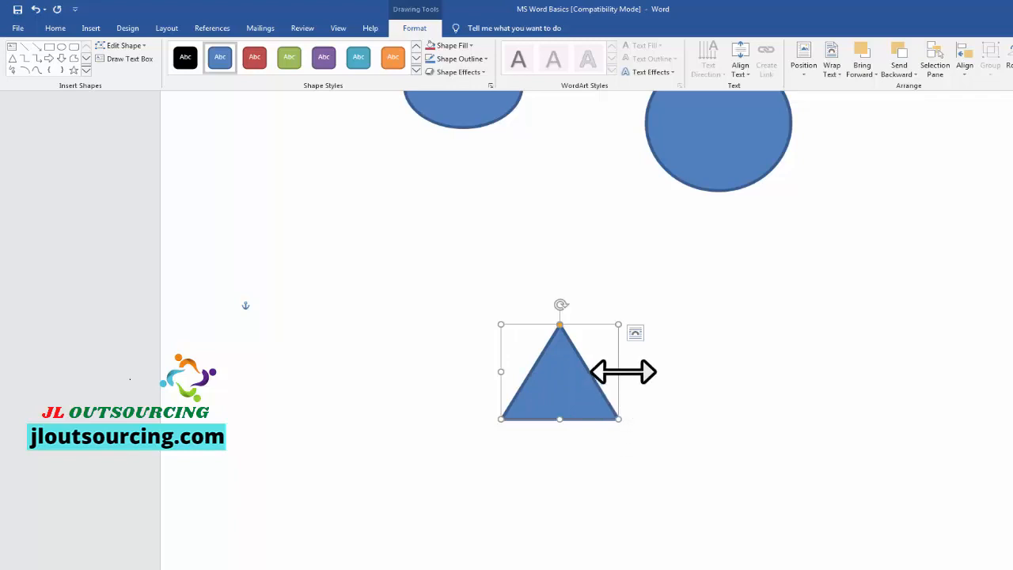
Stretch the triangle wider and taller, and rotate it counterclockwise until its apex points left
drag(619, 371, 725, 373)
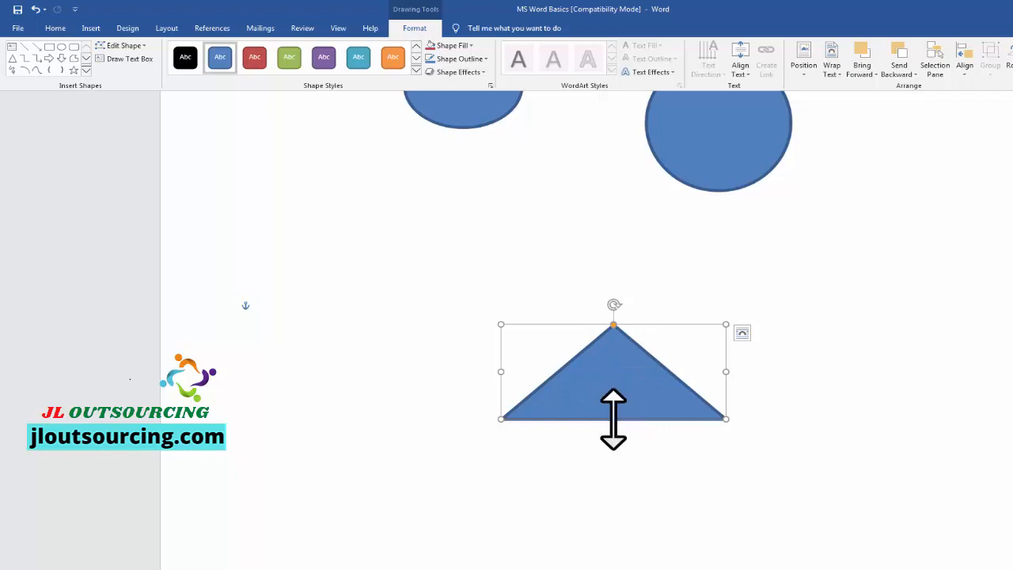
drag(612, 418, 613, 466)
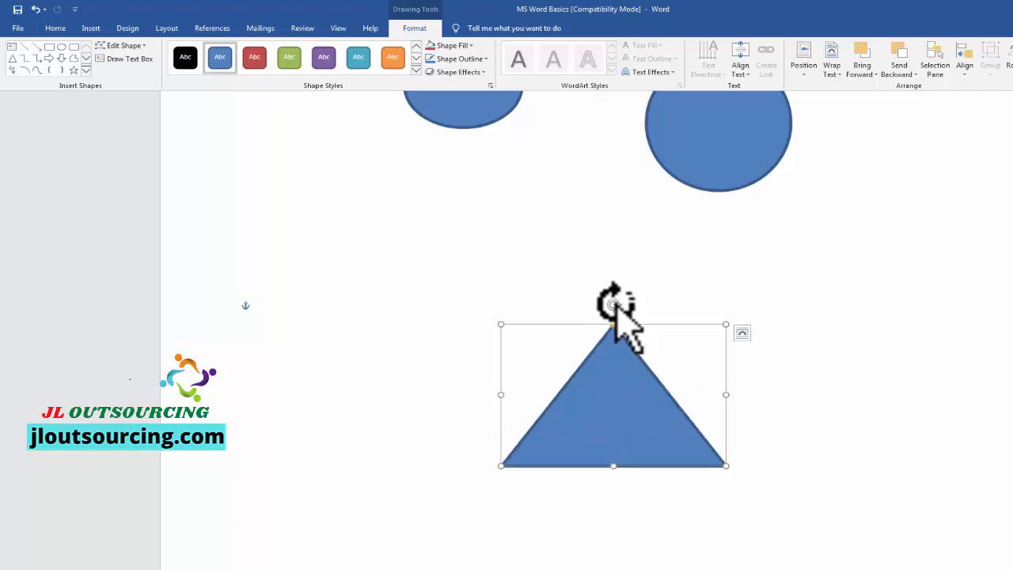
drag(614, 305, 559, 385)
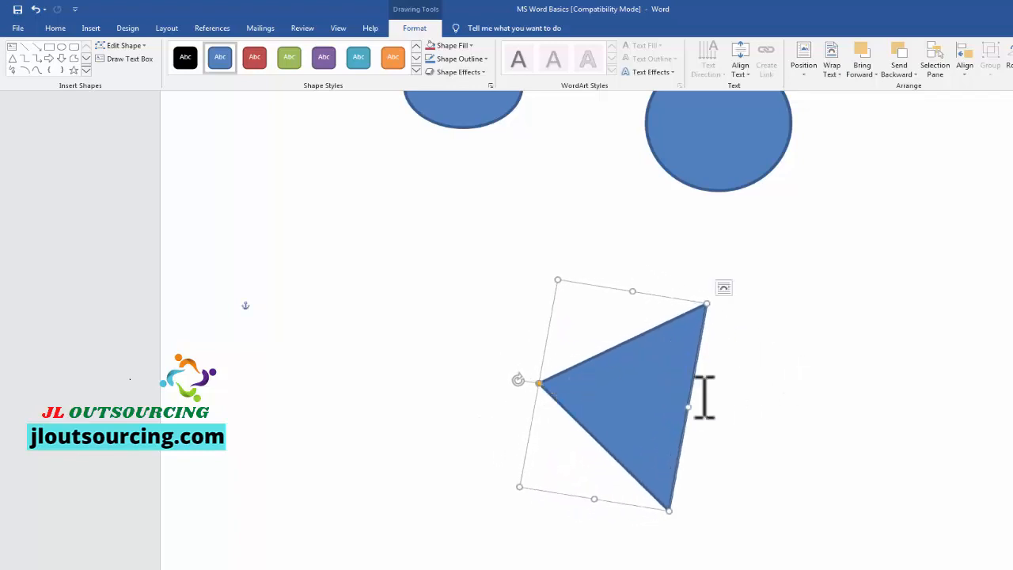
Enlarge the rotated triangle from its sides, shrink it proportionally from its lower-left corner, and deselect it
drag(688, 409, 830, 427)
drag(705, 301, 712, 252)
drag(667, 508, 660, 543)
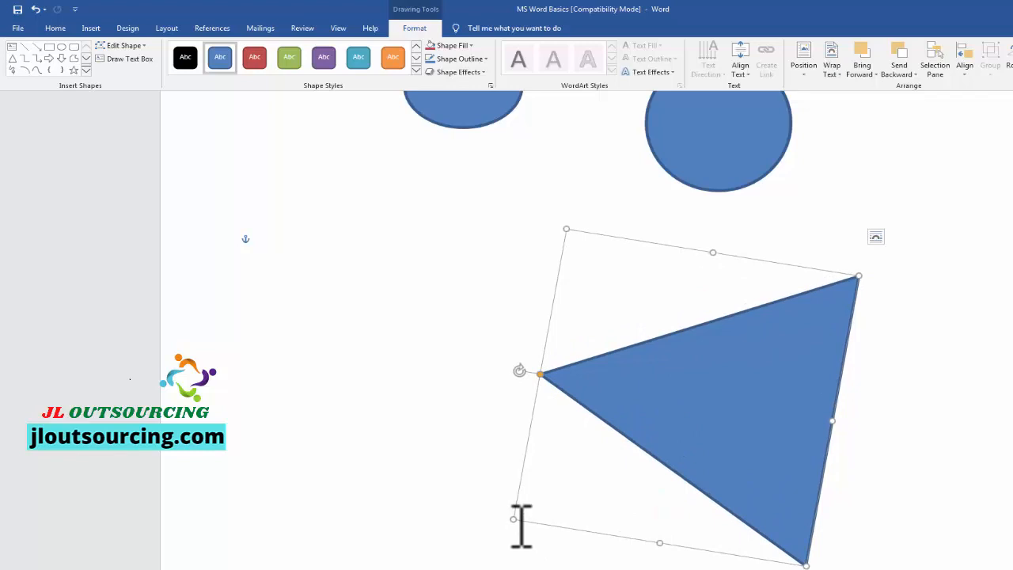
drag(518, 518, 664, 455)
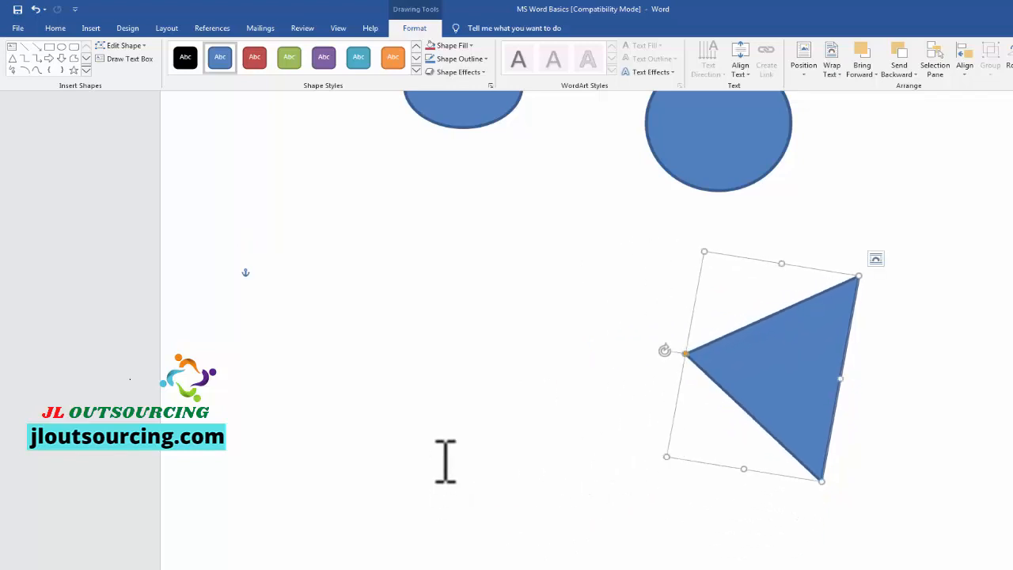
click(440, 461)
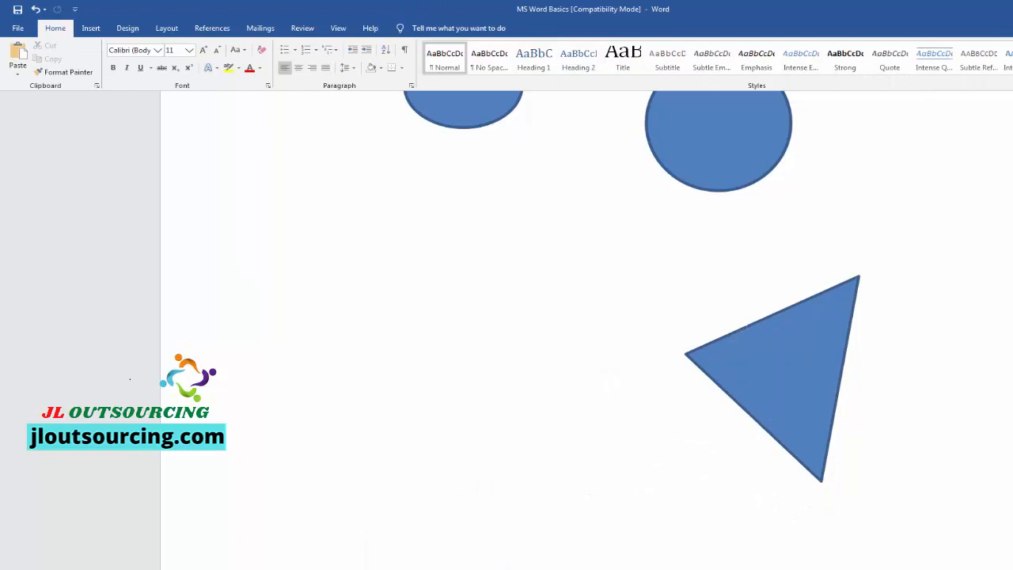
Lock drawing mode for the pentagon basic shape so several can be drawn in a row
scroll(408, 247, down, 3)
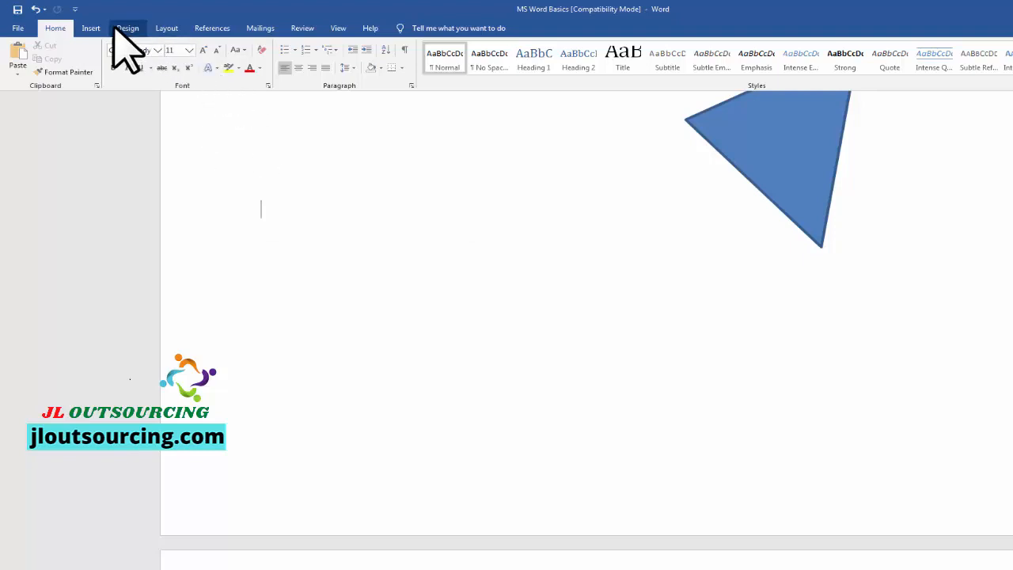
click(91, 28)
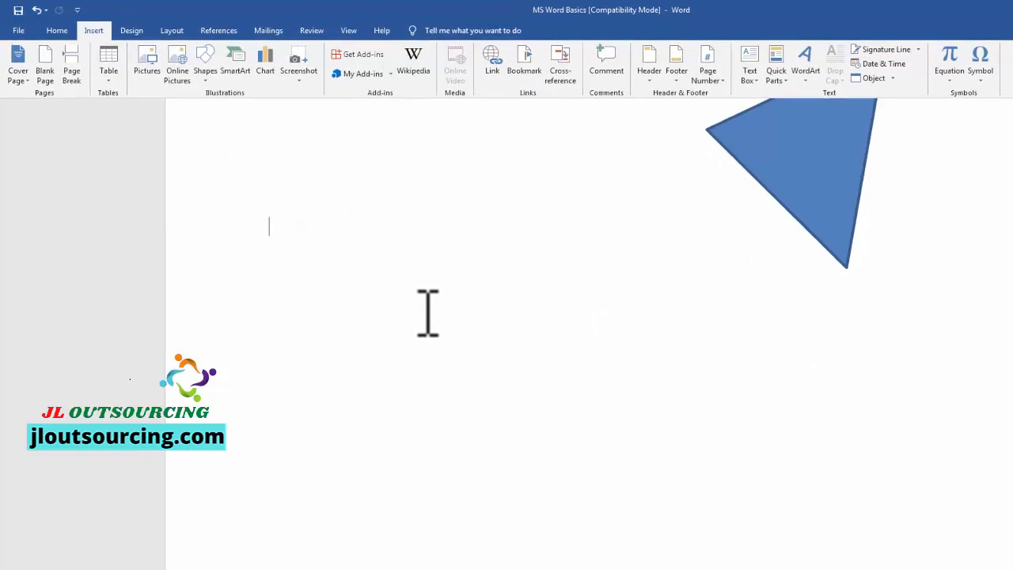
click(218, 88)
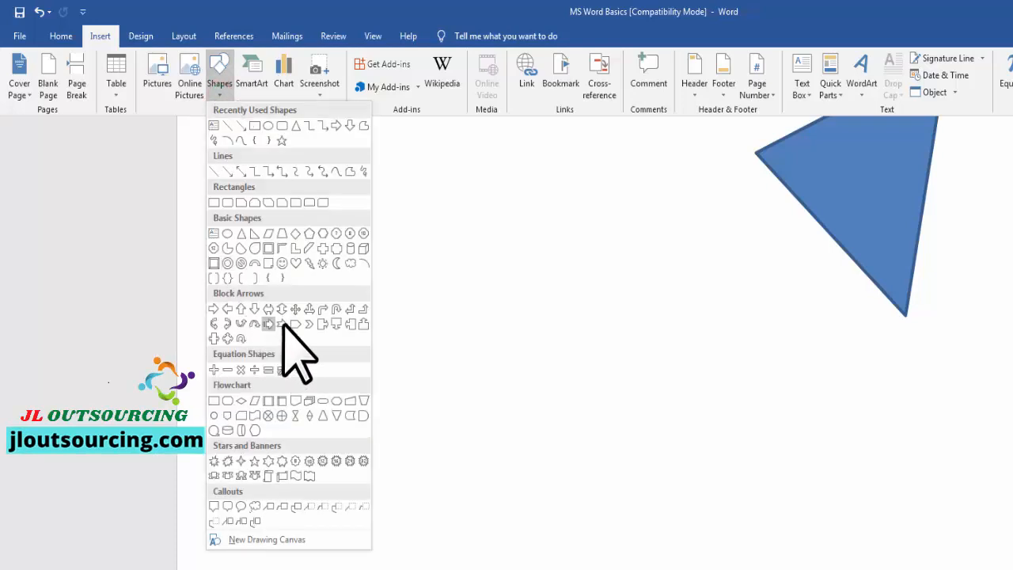
right_click(309, 235)
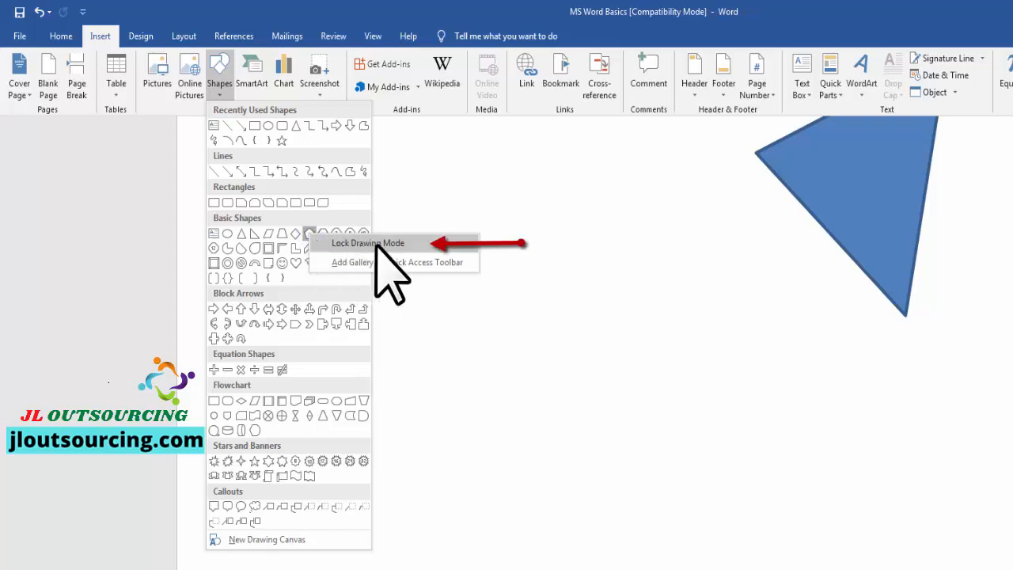
click(398, 244)
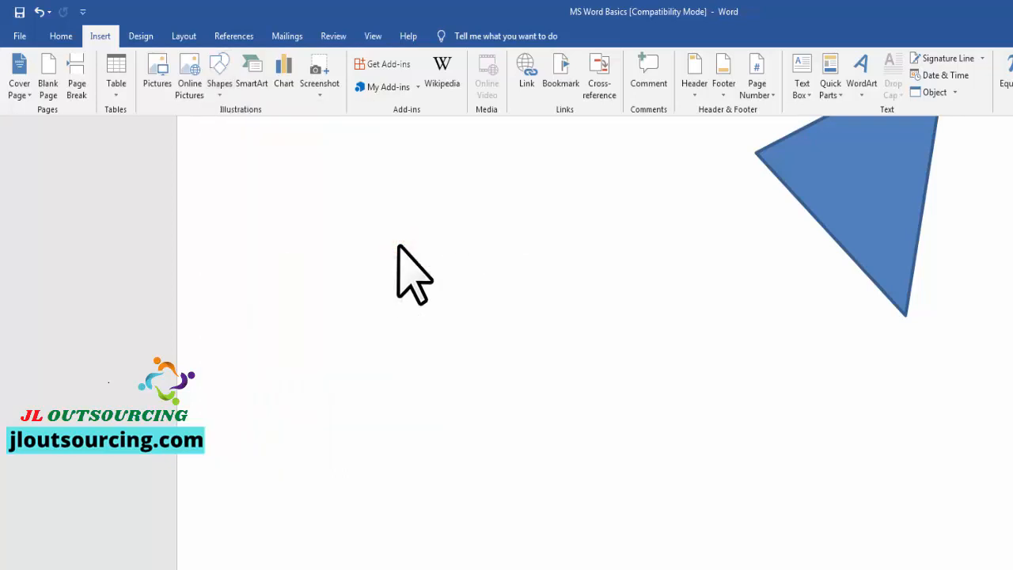
Draw six pentagons of varying sizes in two rows of three beside and below the triangle, and leave the locked drawing mode
drag(320, 234, 397, 316)
drag(453, 287, 594, 400)
drag(675, 333, 830, 441)
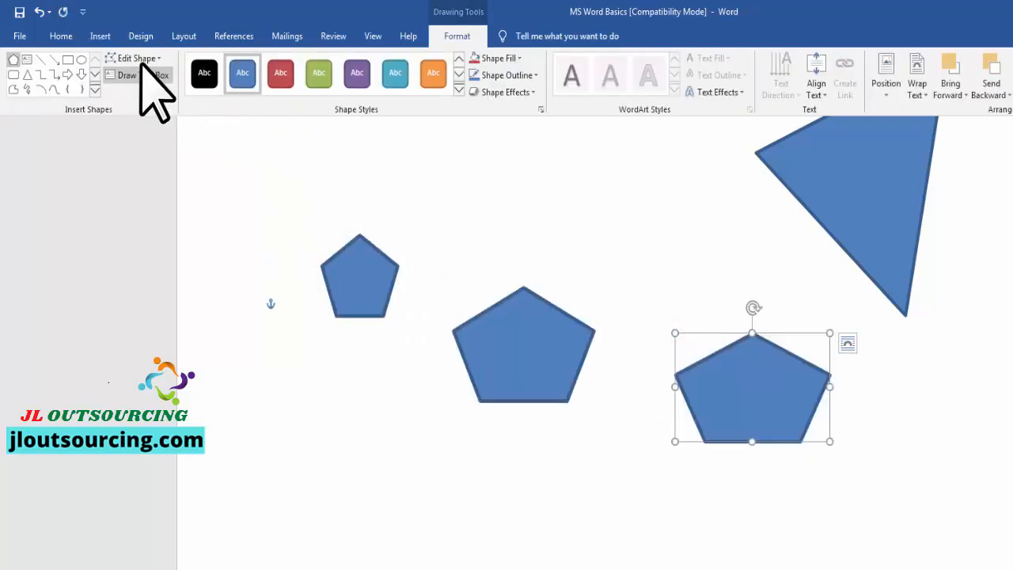
scroll(901, 364, down, 3)
drag(327, 277, 412, 352)
drag(504, 320, 619, 389)
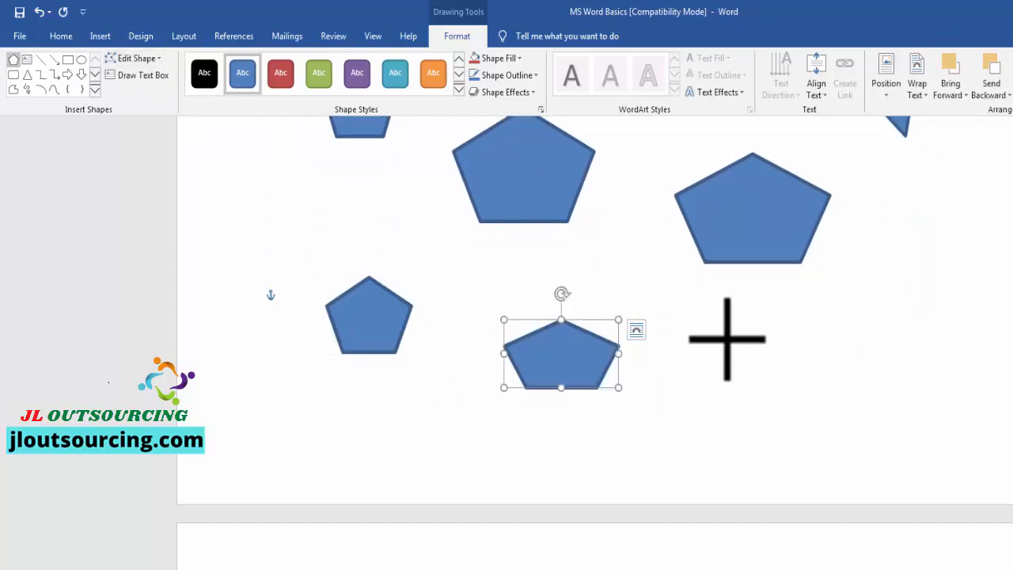
drag(724, 336, 862, 400)
scroll(886, 427, up, 3)
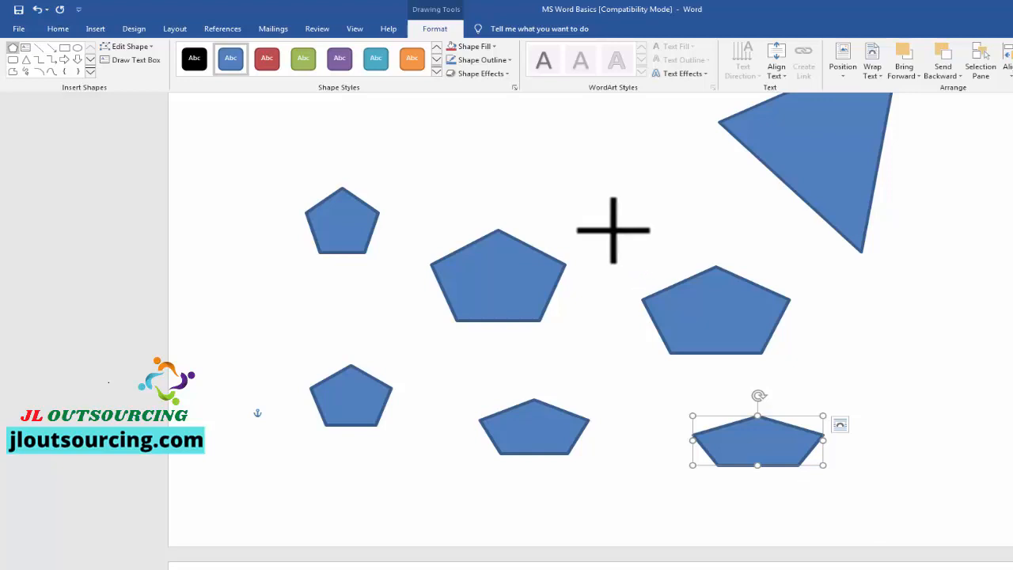
right_click(610, 230)
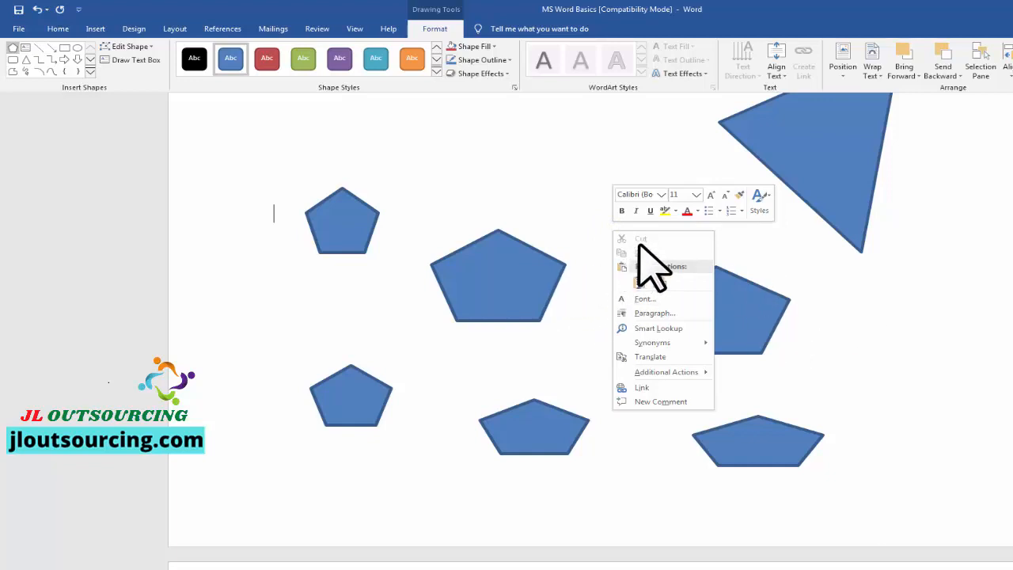
click(778, 249)
scroll(832, 292, down, 3)
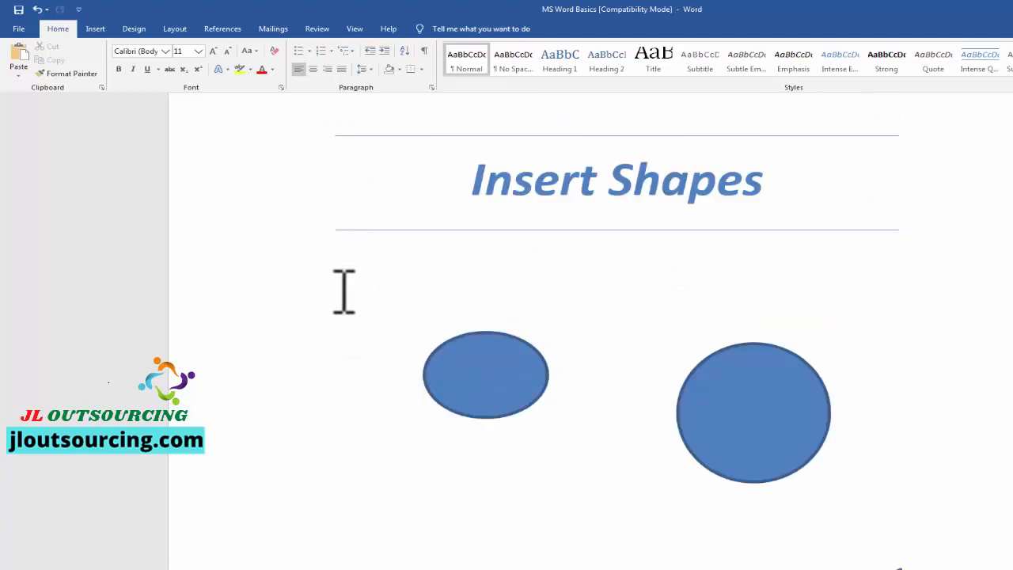
scroll(344, 289, down, 1)
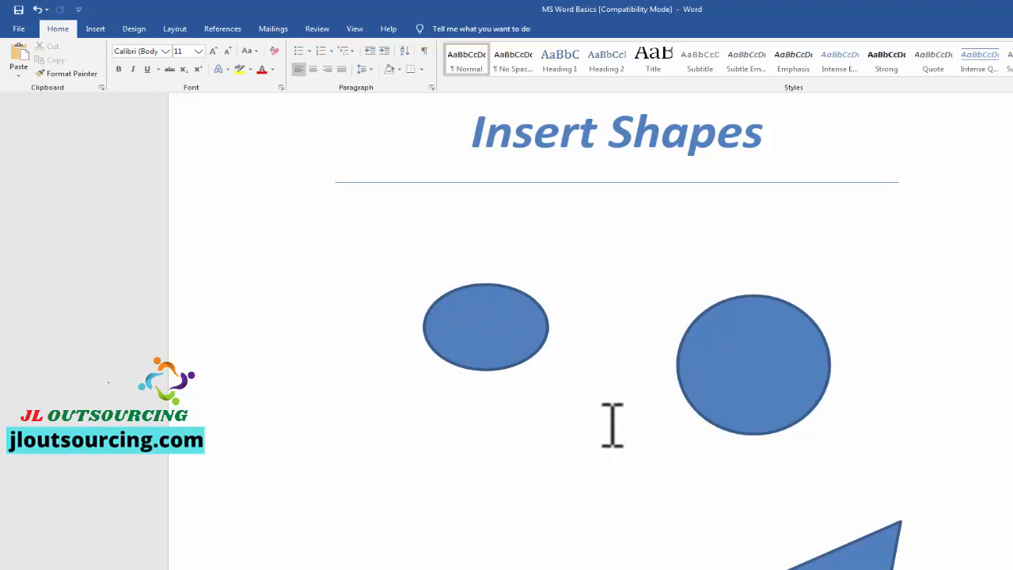
Select the large circle beside the small oval and apply the green coloured shape style to it
scroll(906, 304, down, 1)
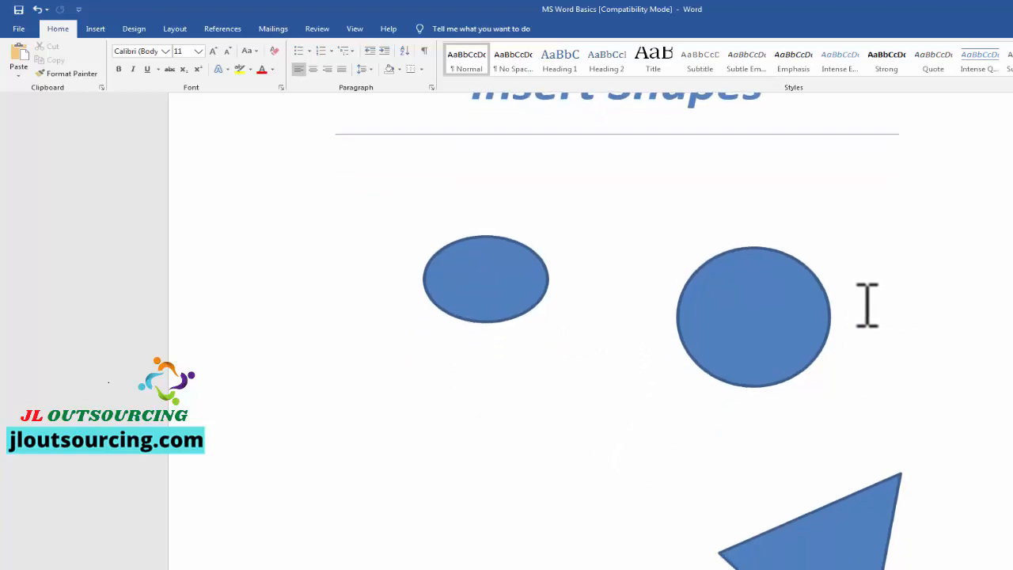
click(752, 317)
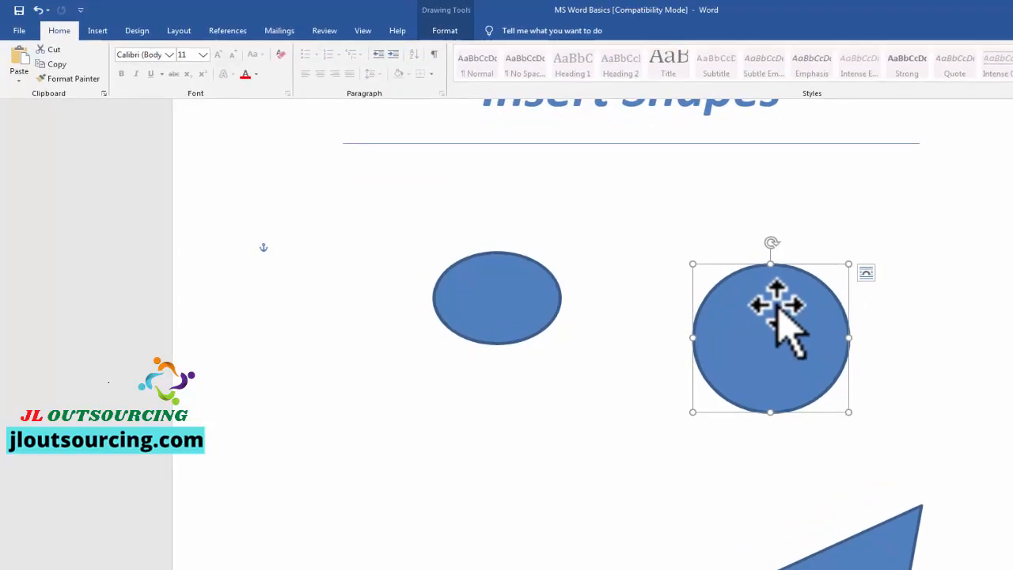
click(449, 34)
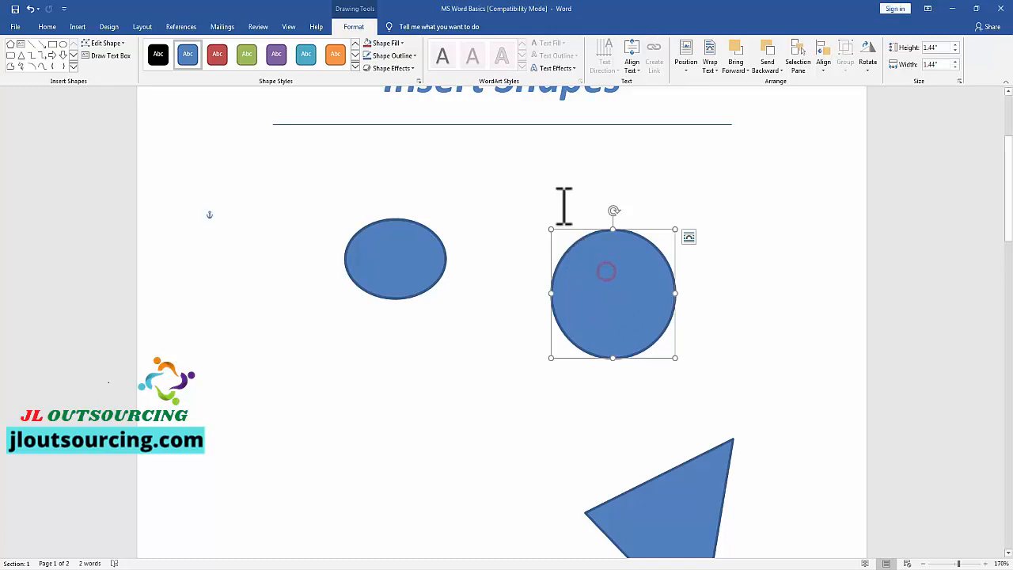
drag(593, 249, 698, 320)
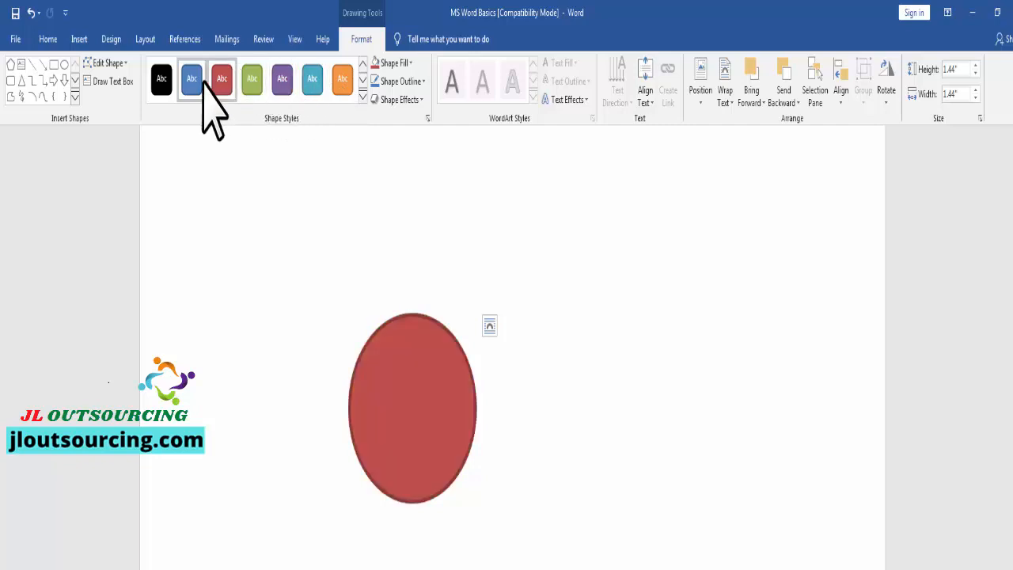
click(252, 79)
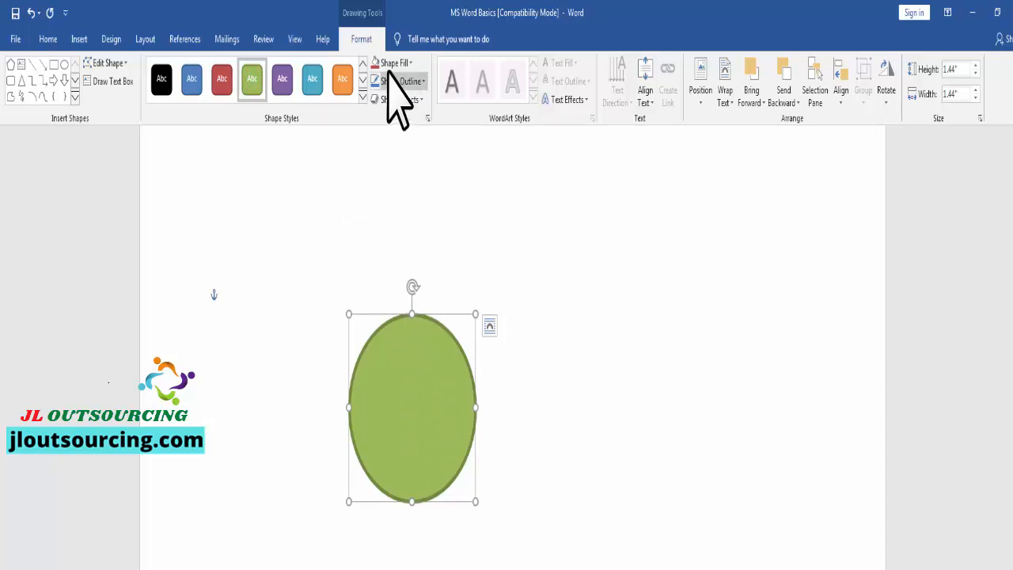
Switch the green circle's fill from solid to a linear gradient fill through the detailed gradient settings
click(410, 63)
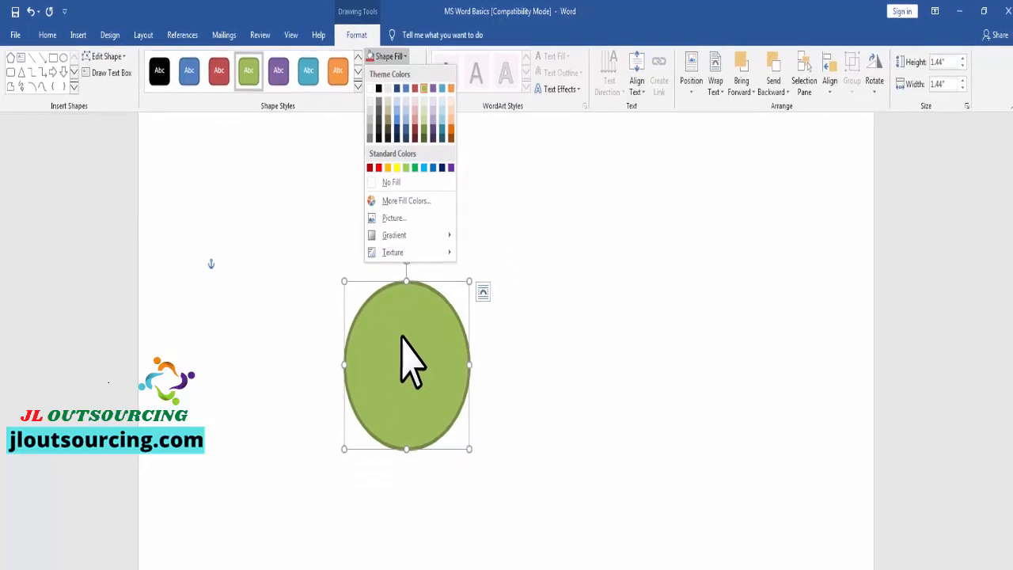
mouse_move(393, 219)
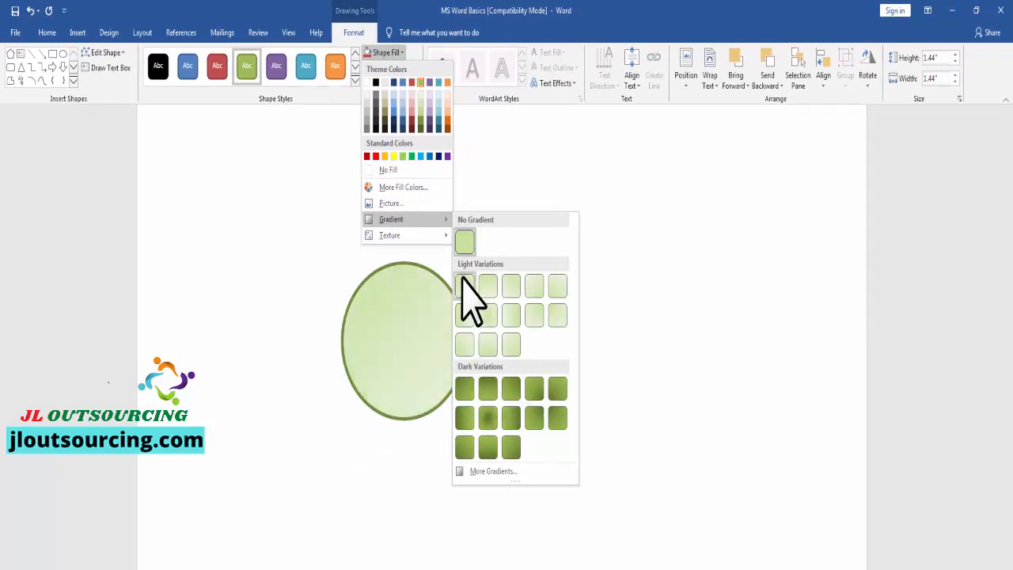
click(486, 472)
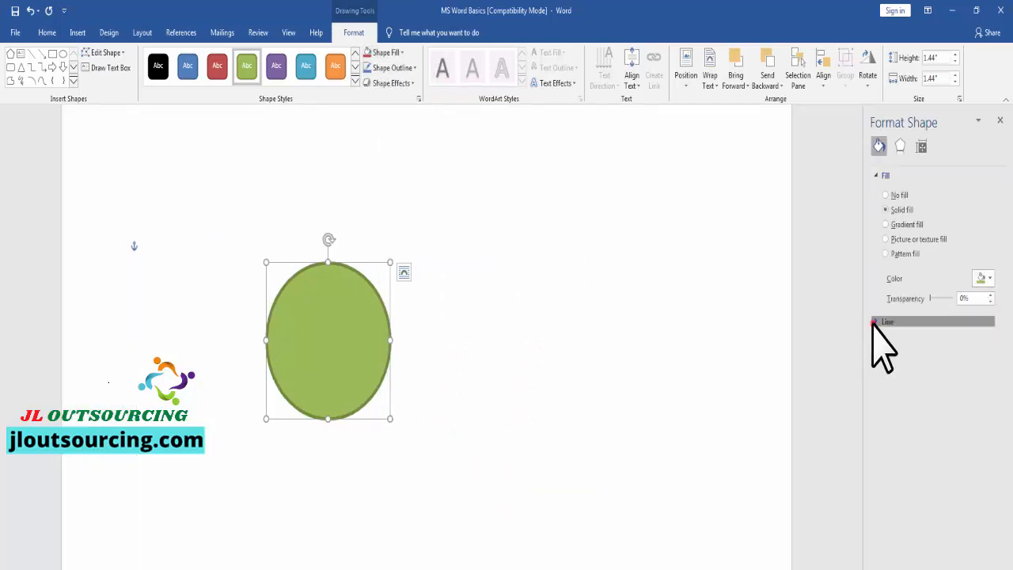
click(875, 322)
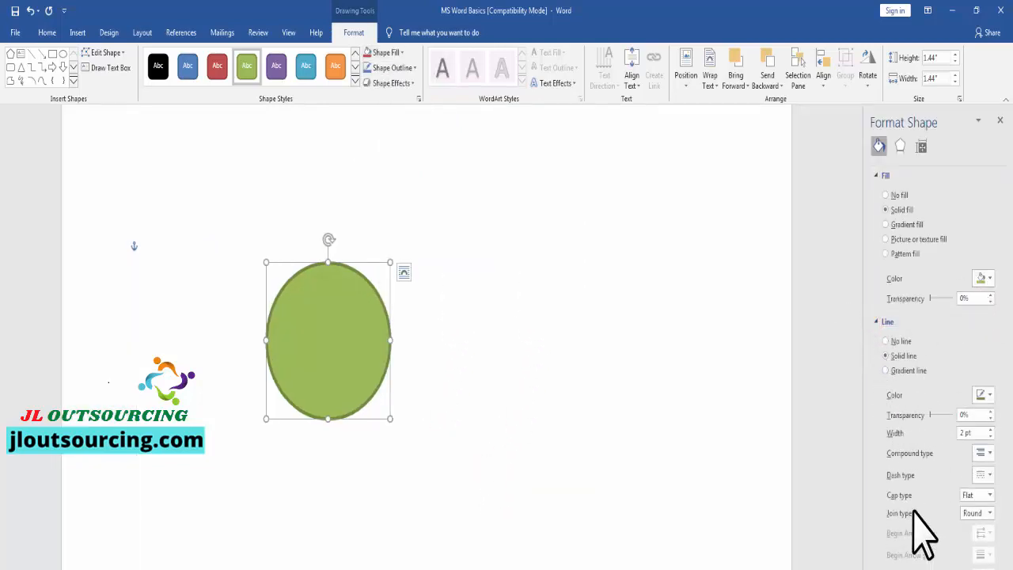
click(989, 278)
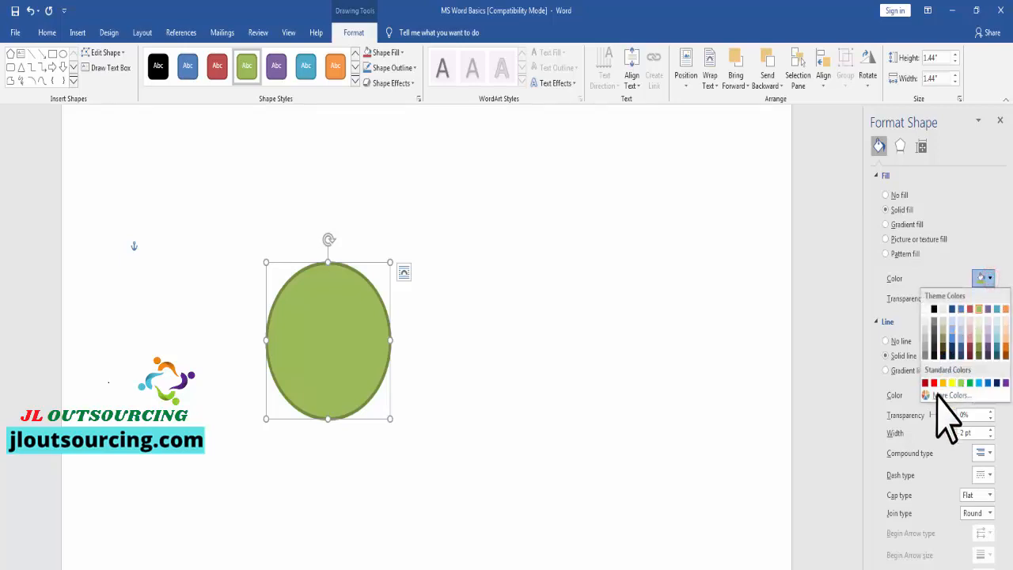
click(886, 224)
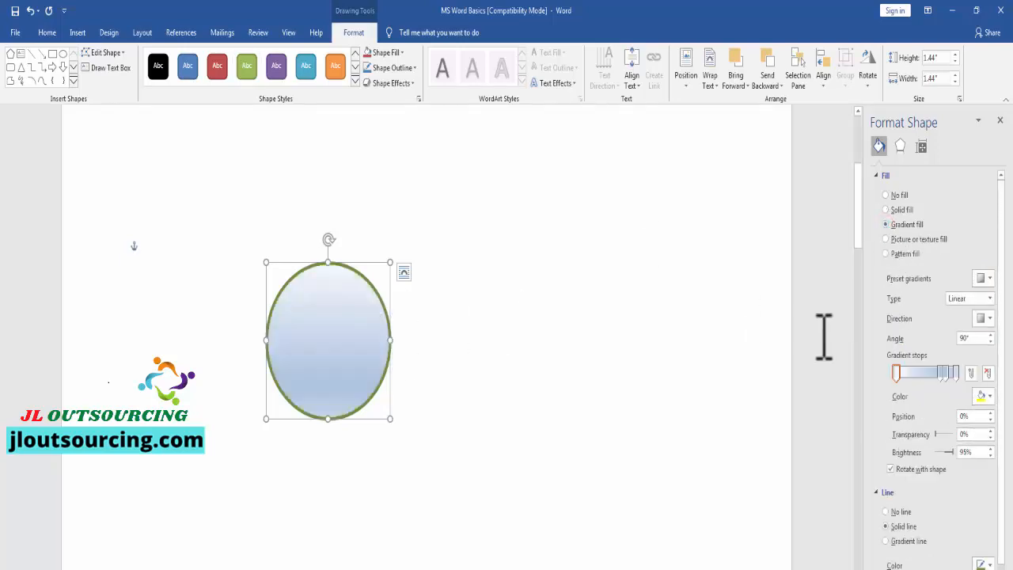
click(943, 373)
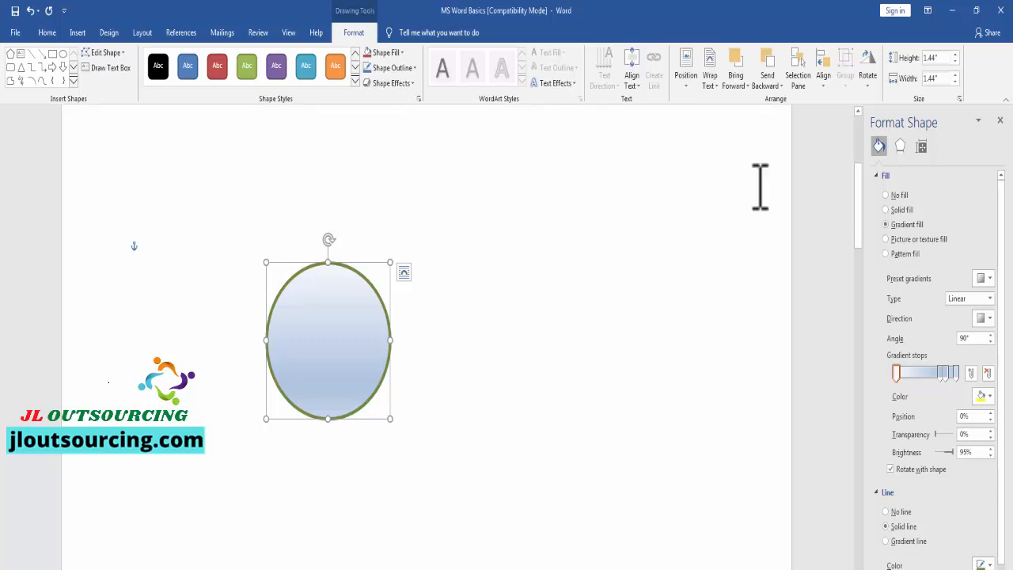
click(999, 120)
Fill the circle with the light blue water droplets texture
click(385, 52)
mouse_move(391, 236)
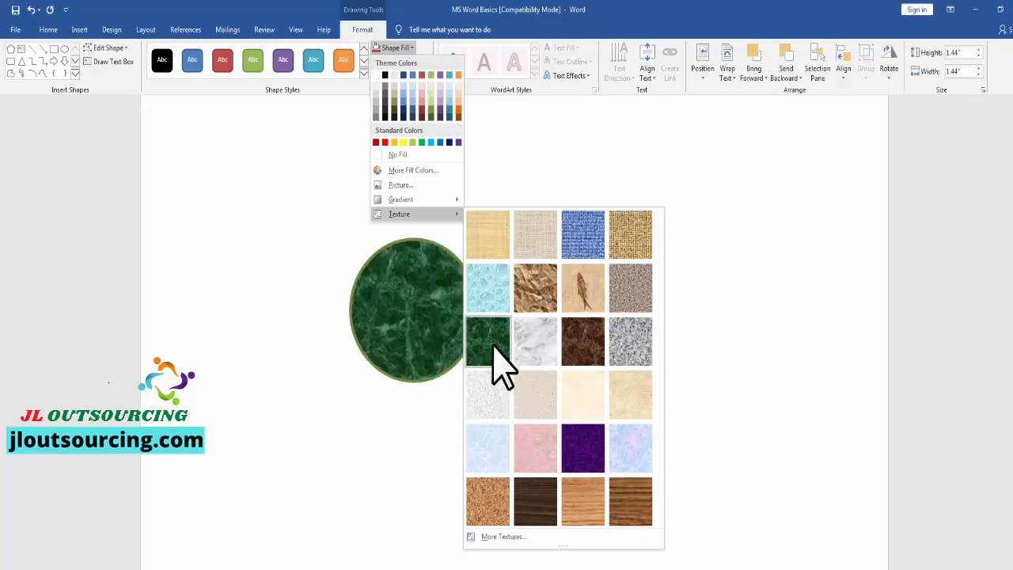
click(485, 285)
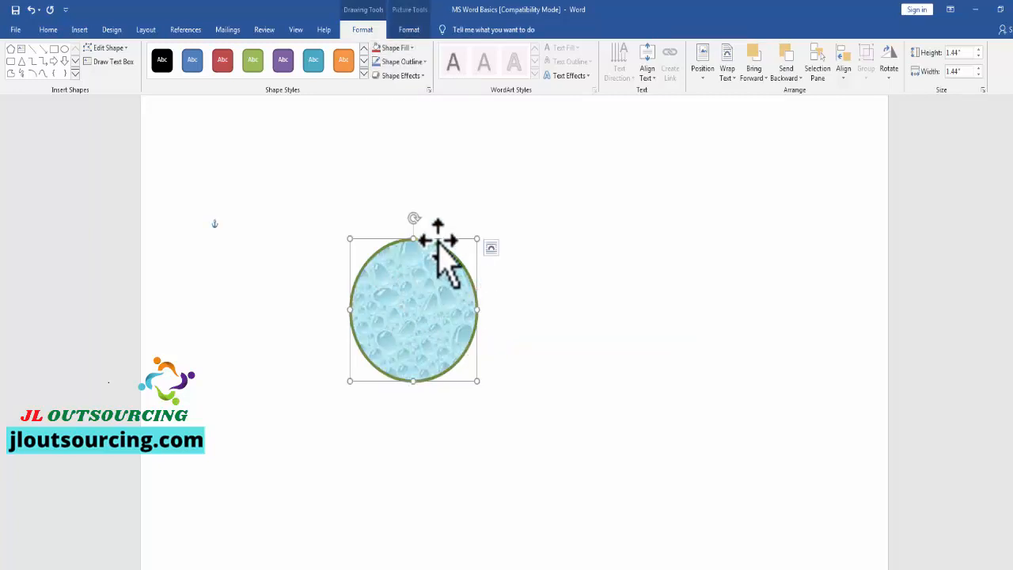
Undo the texture fill and give the circle a solid light blue theme colour fill
click(30, 10)
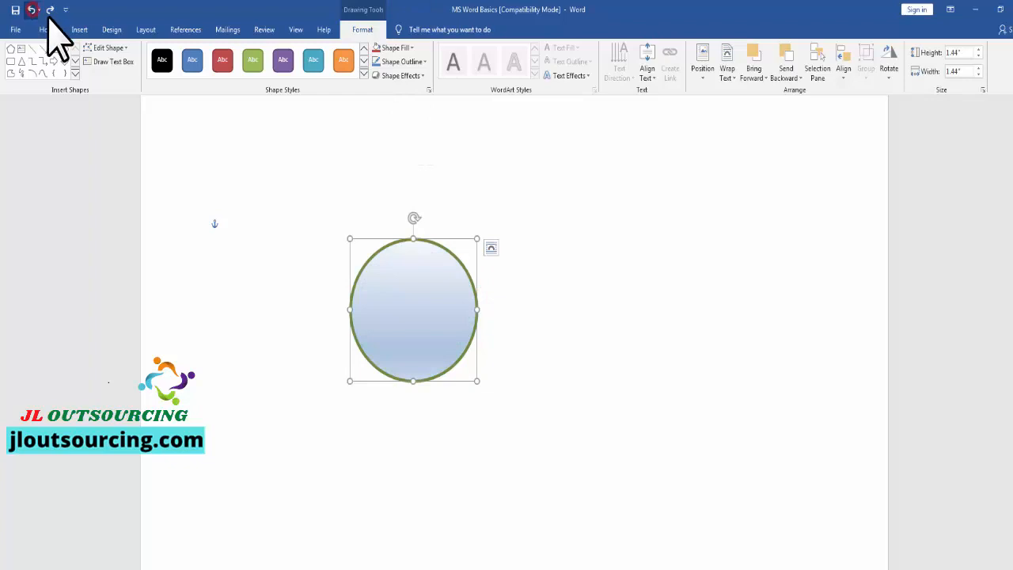
click(409, 49)
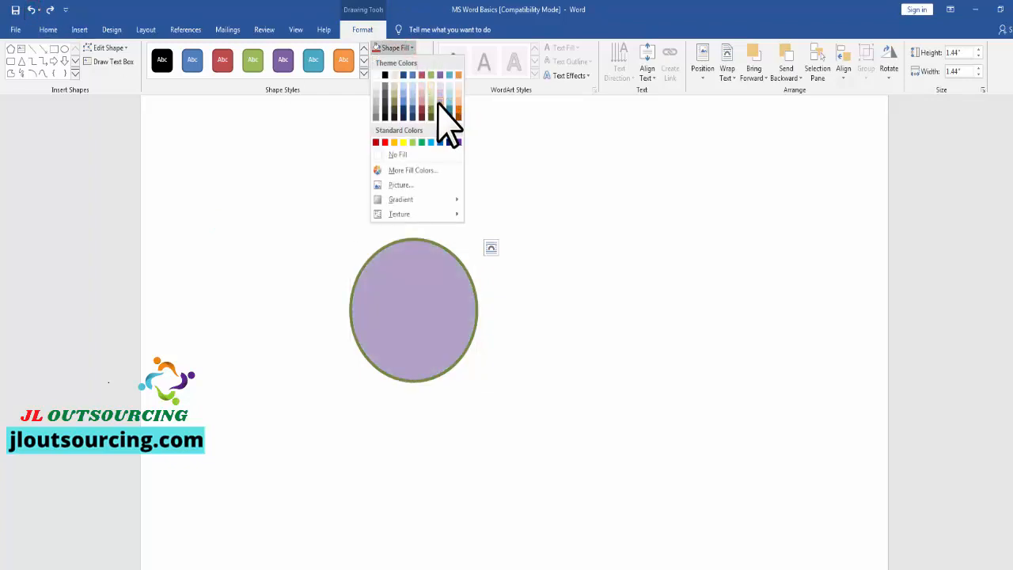
click(412, 95)
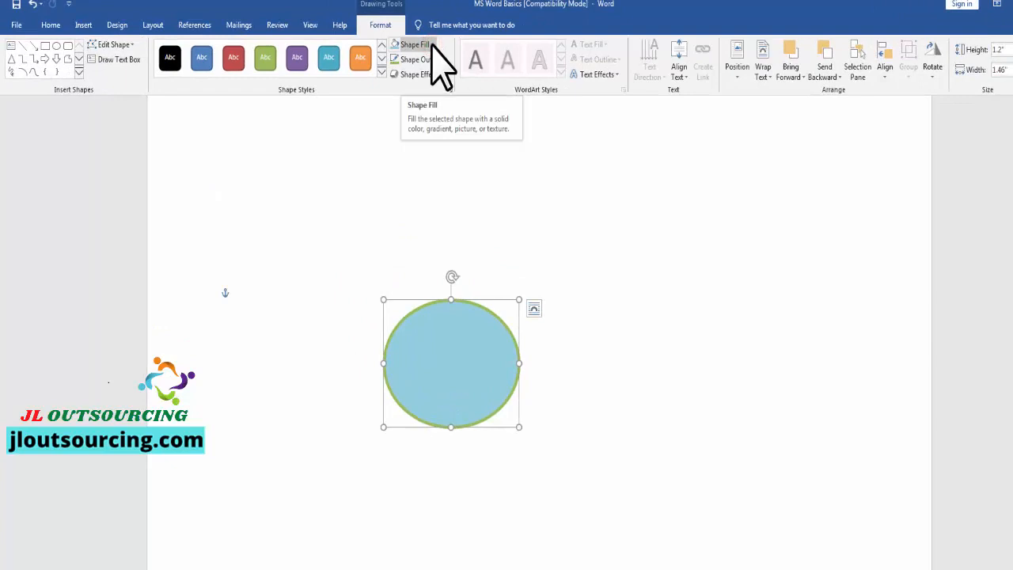
Fill the oval with the portrait photo of a man stored as a JPEG on the Desktop
click(433, 48)
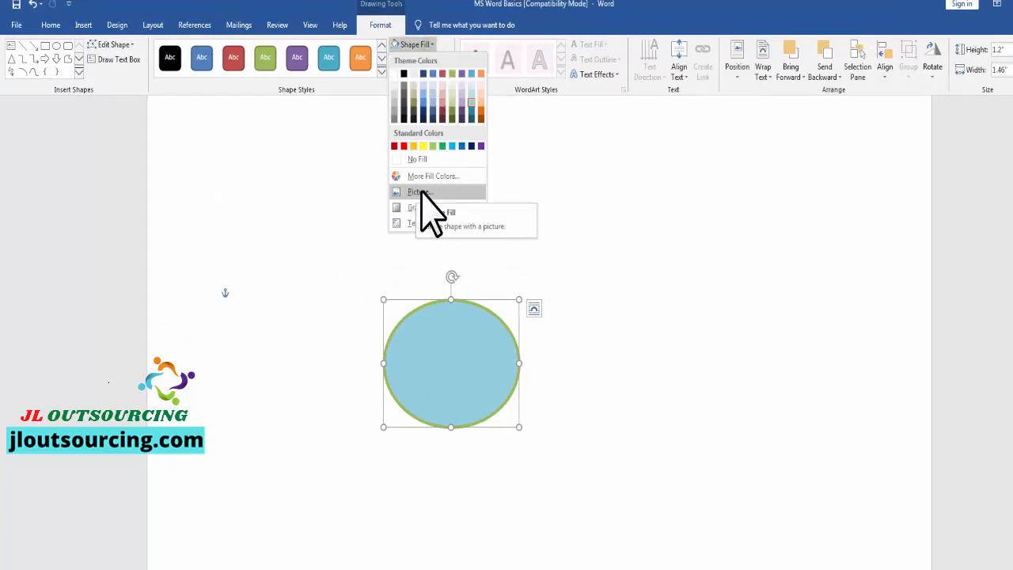
click(419, 192)
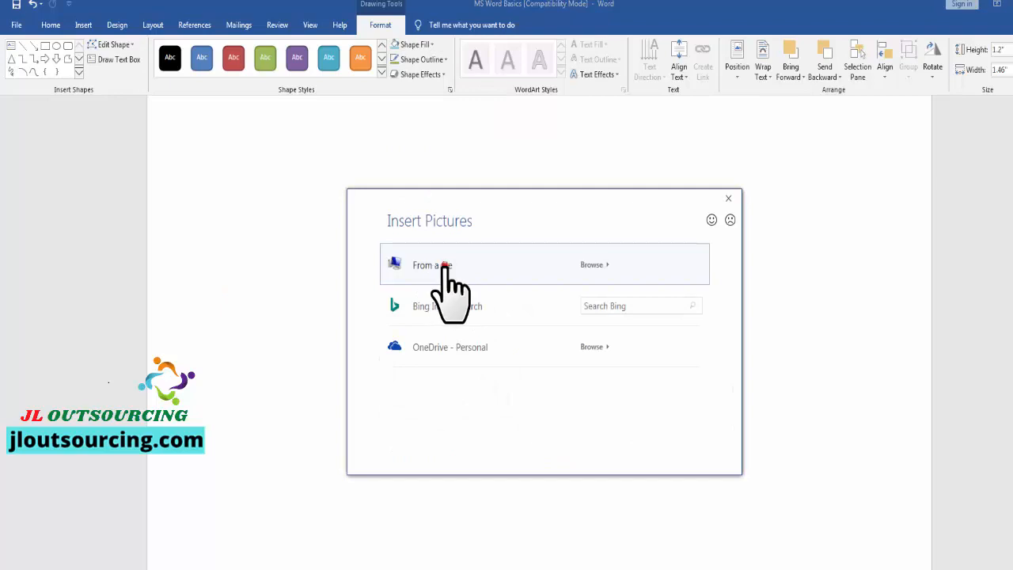
click(444, 267)
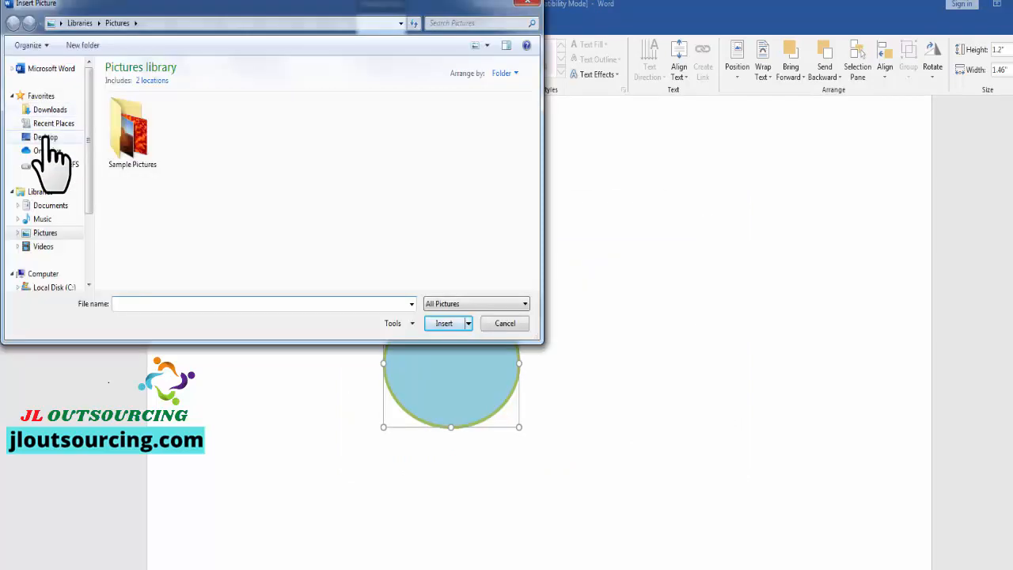
click(45, 137)
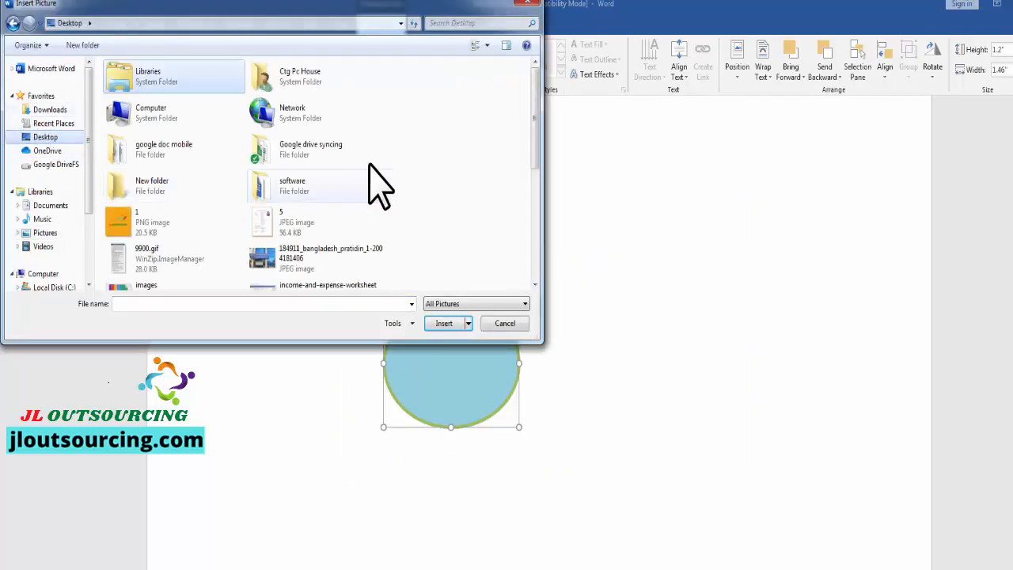
drag(534, 108, 533, 154)
click(149, 222)
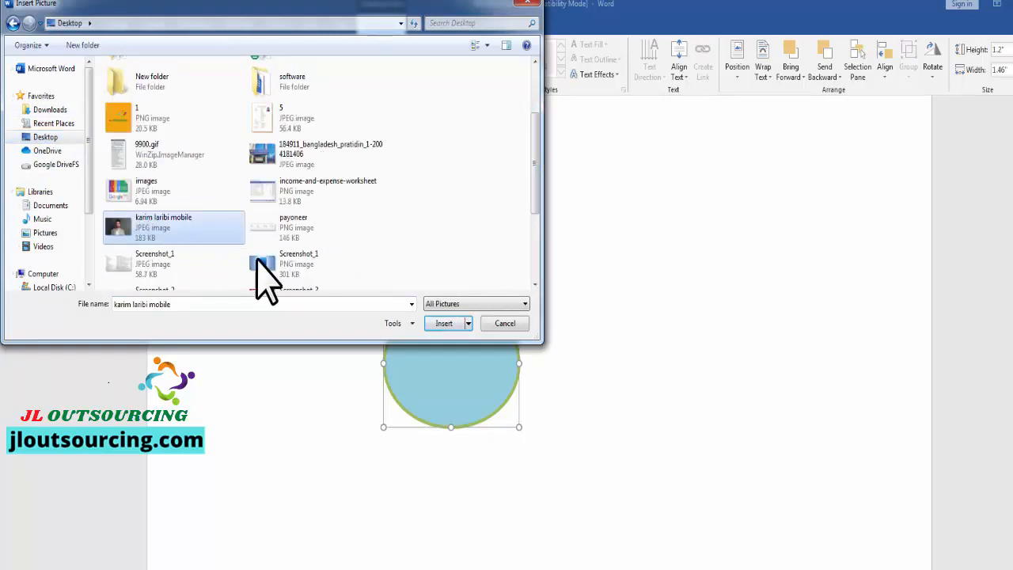
click(446, 323)
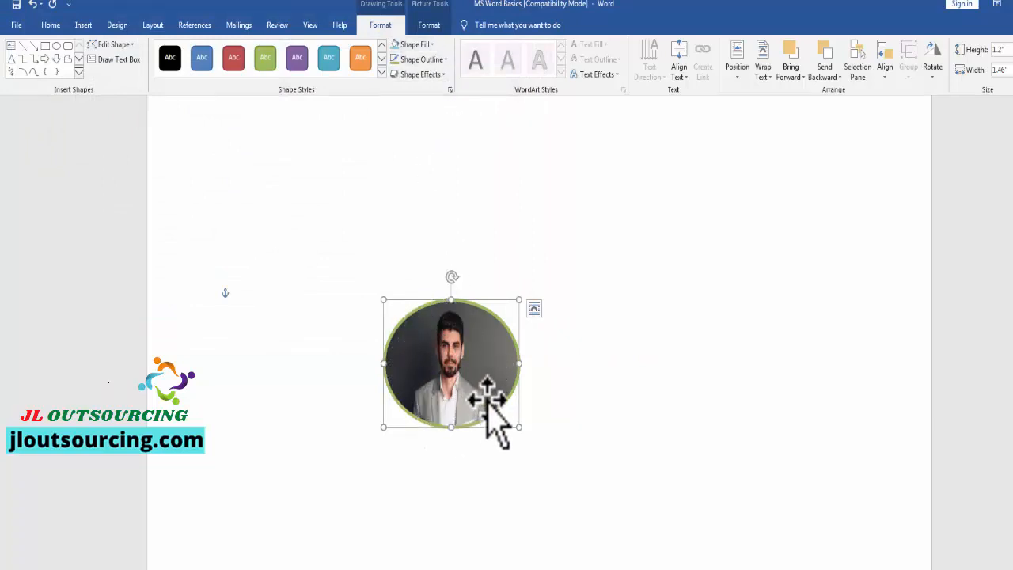
Replace the picture fill with a light blue theme colour and recolour the shape's outline dark orange
click(432, 45)
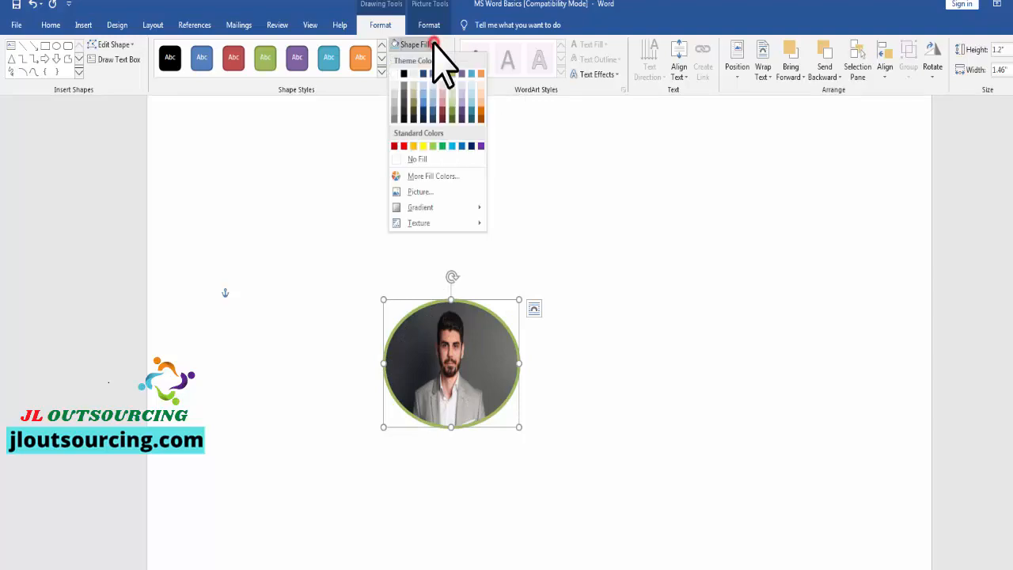
click(436, 82)
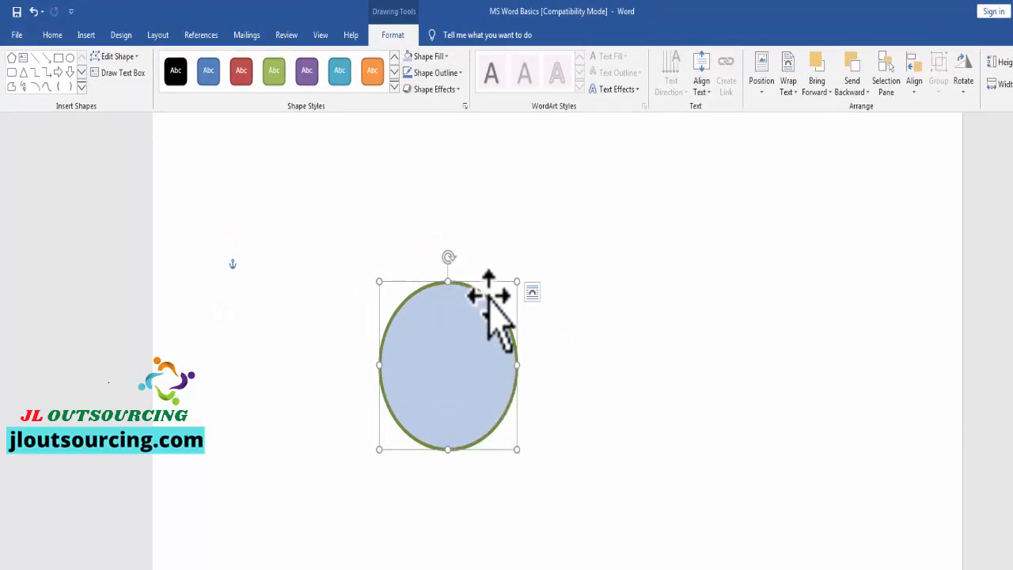
click(459, 72)
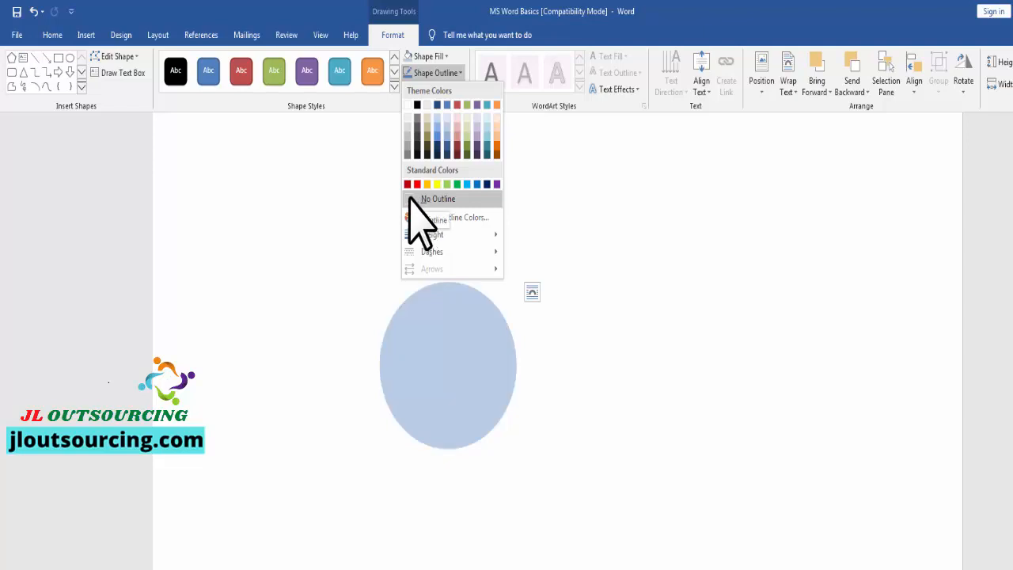
click(496, 146)
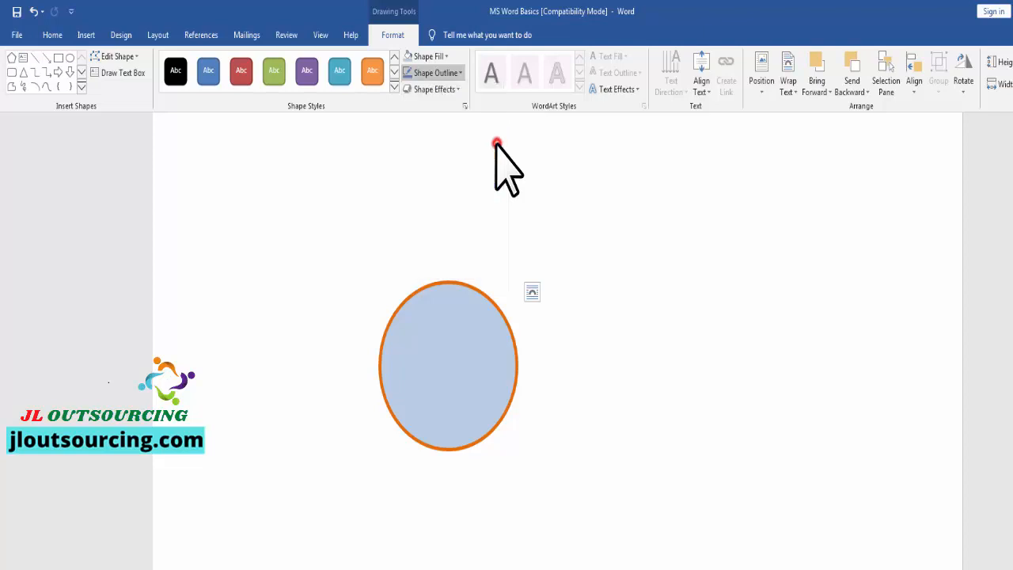
Set the orange outline's weight to 6 pt and open the additional line options for its dashes
click(457, 74)
mouse_move(430, 238)
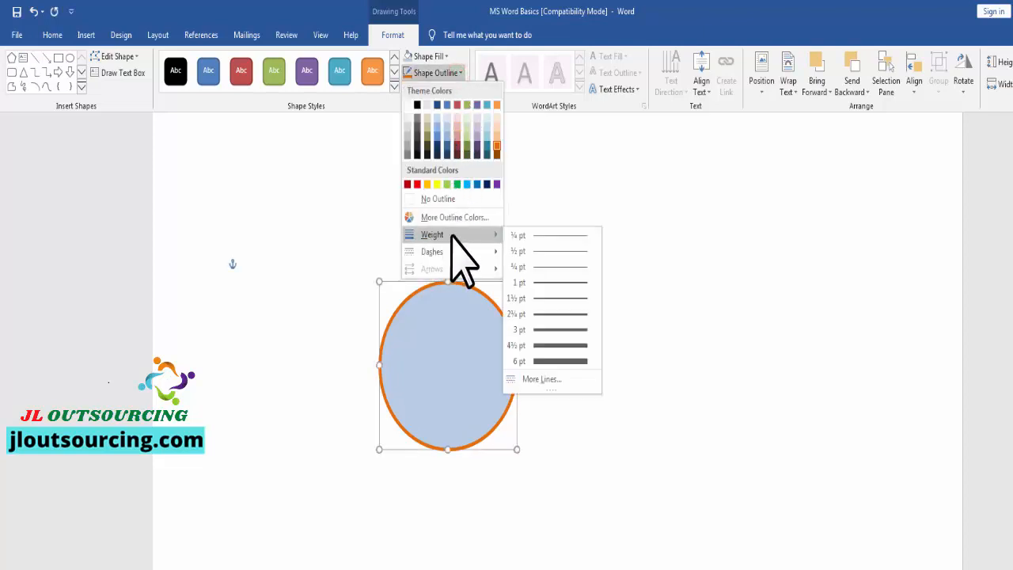
click(546, 363)
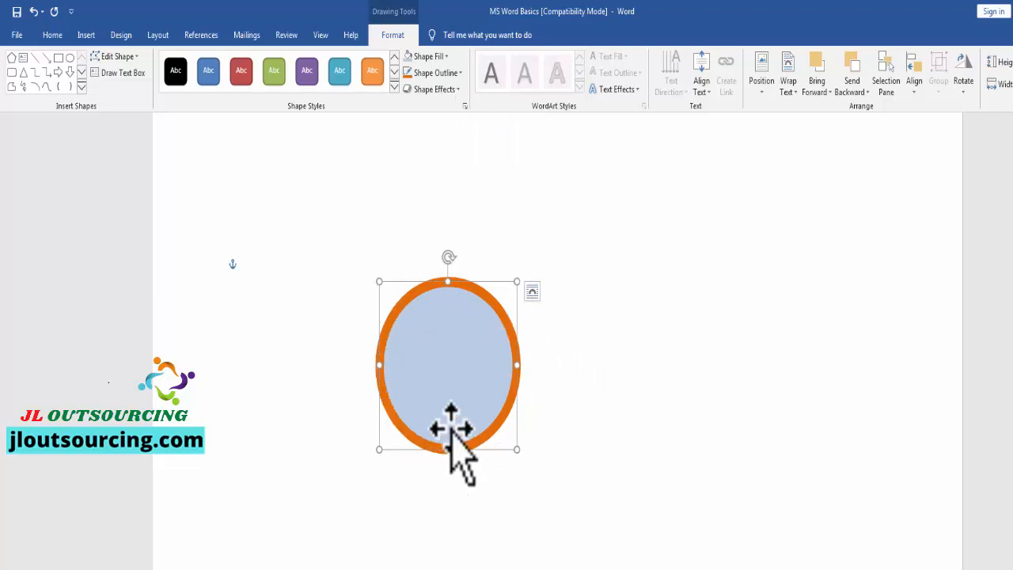
click(439, 72)
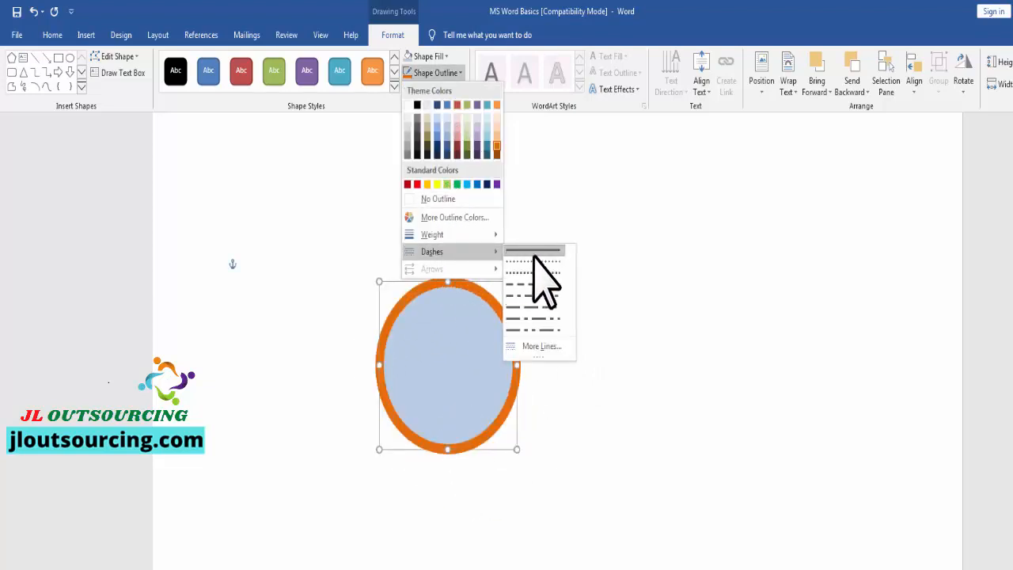
click(515, 347)
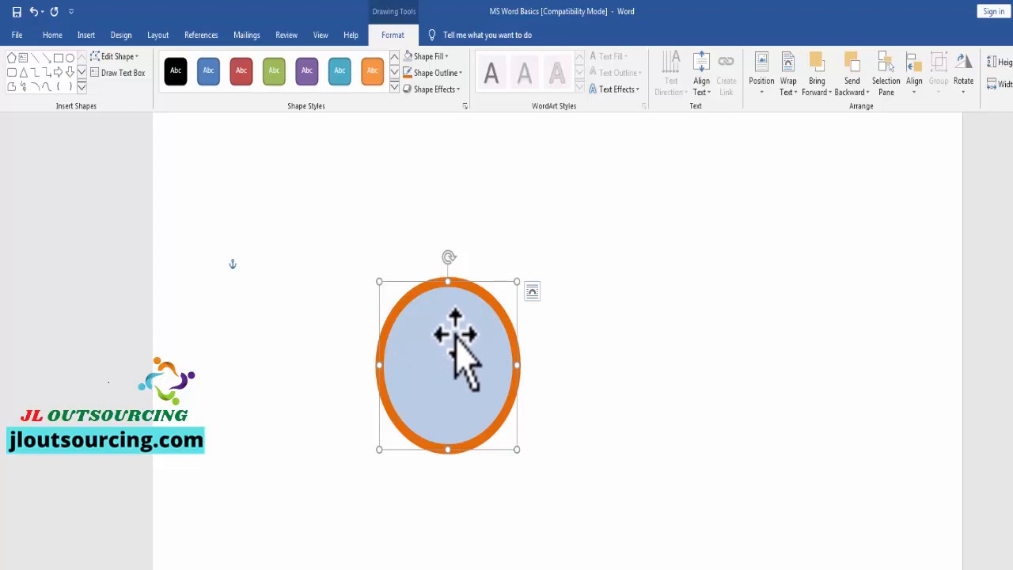
Change the orange-outlined oval to a black-filled cube and add the text "MS word" inside it
click(135, 58)
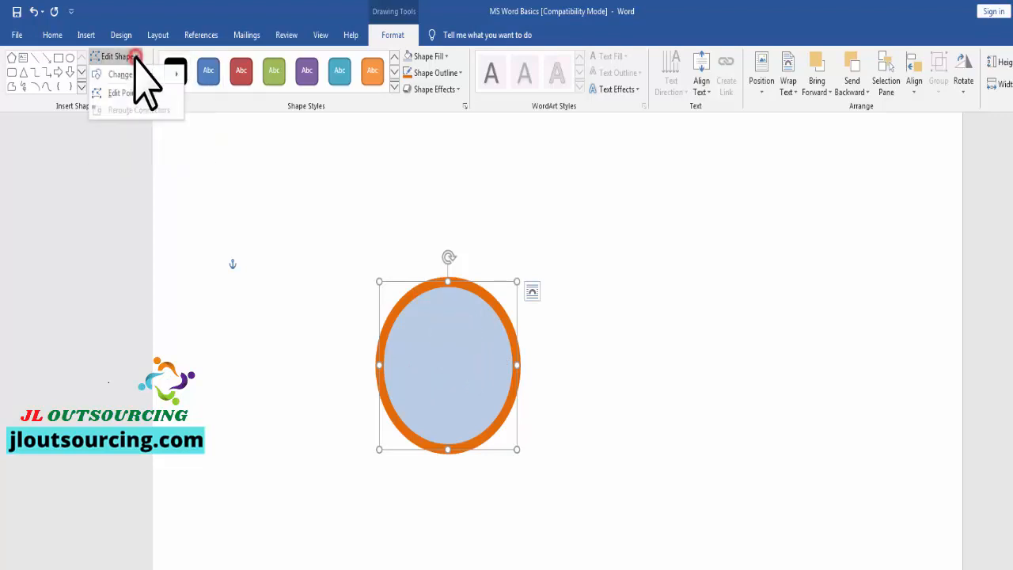
mouse_move(110, 77)
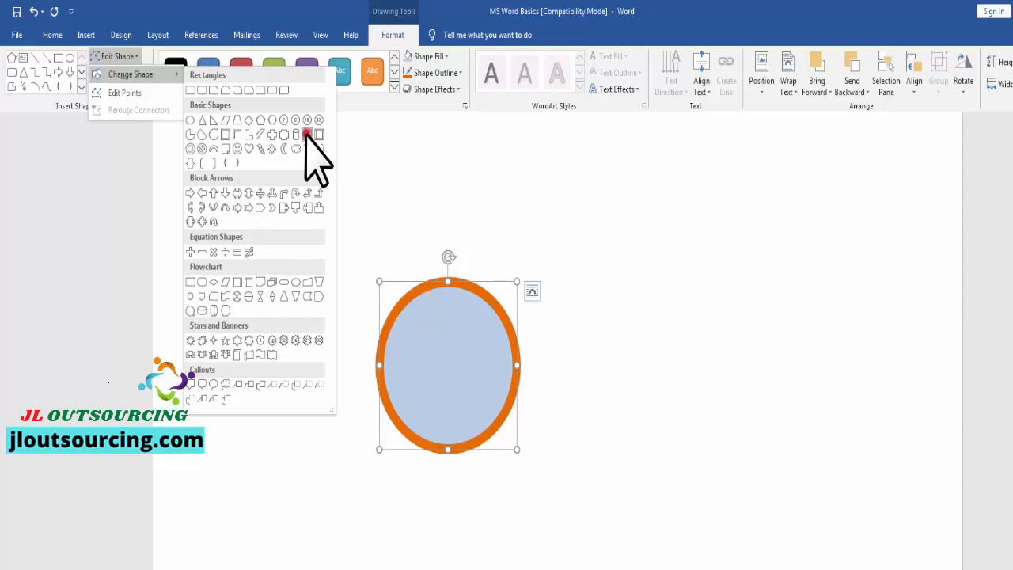
click(307, 133)
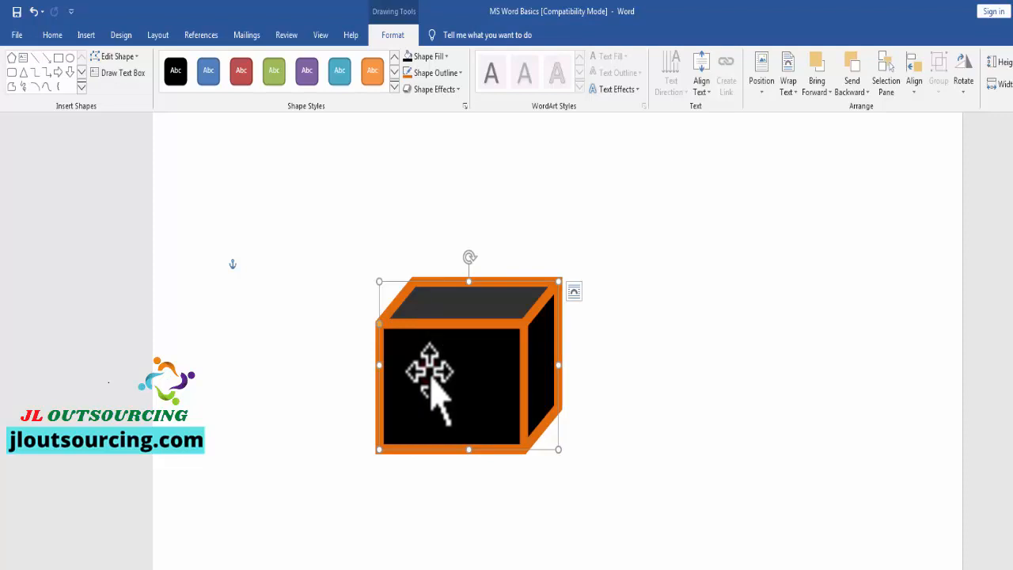
text(MS word)
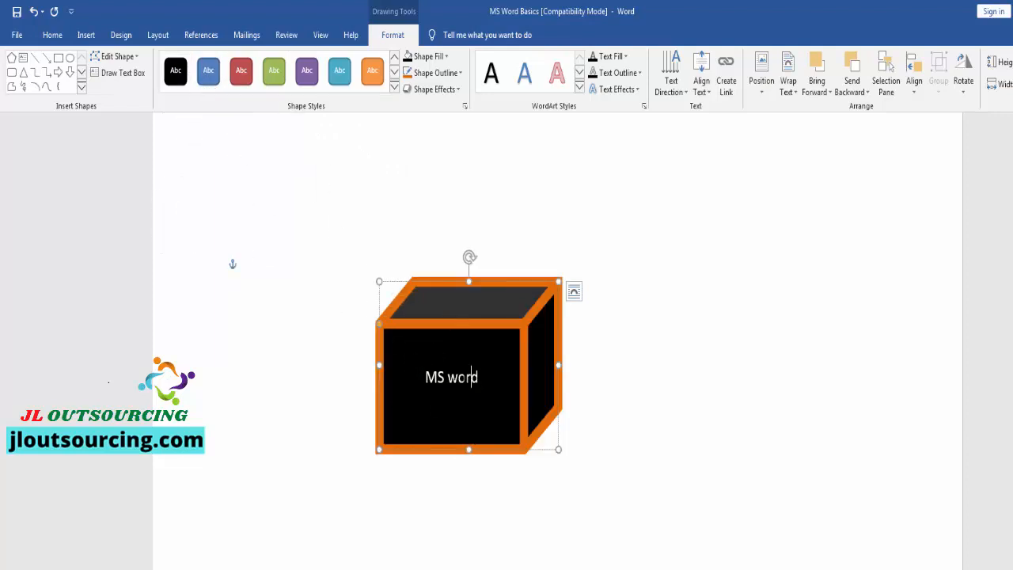
Increase the font size of "word" inside the cube to 20 pt and open its font colour choices
right_click(471, 377)
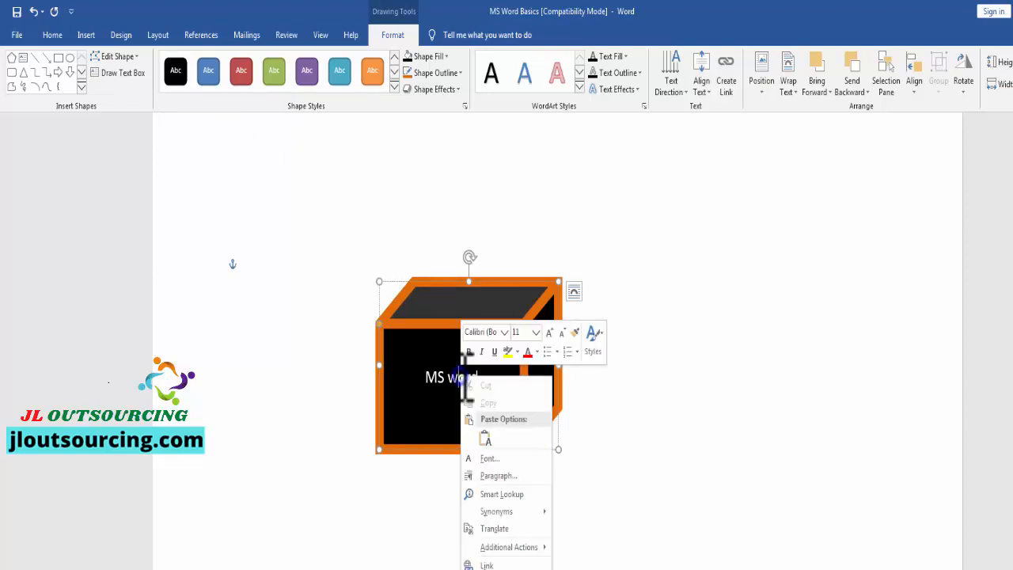
click(549, 333)
click(549, 333)
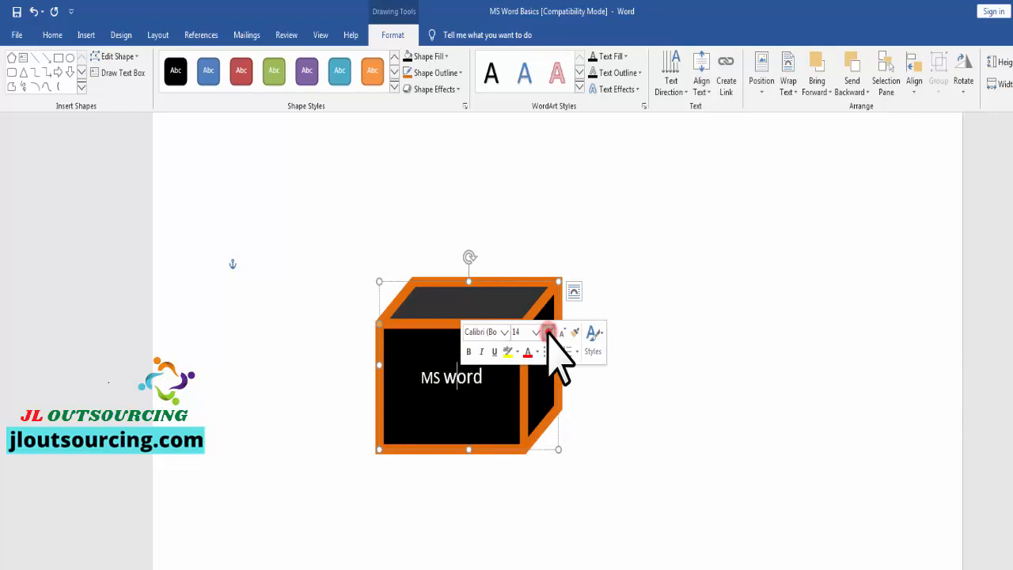
click(550, 333)
click(550, 333)
click(549, 333)
click(536, 352)
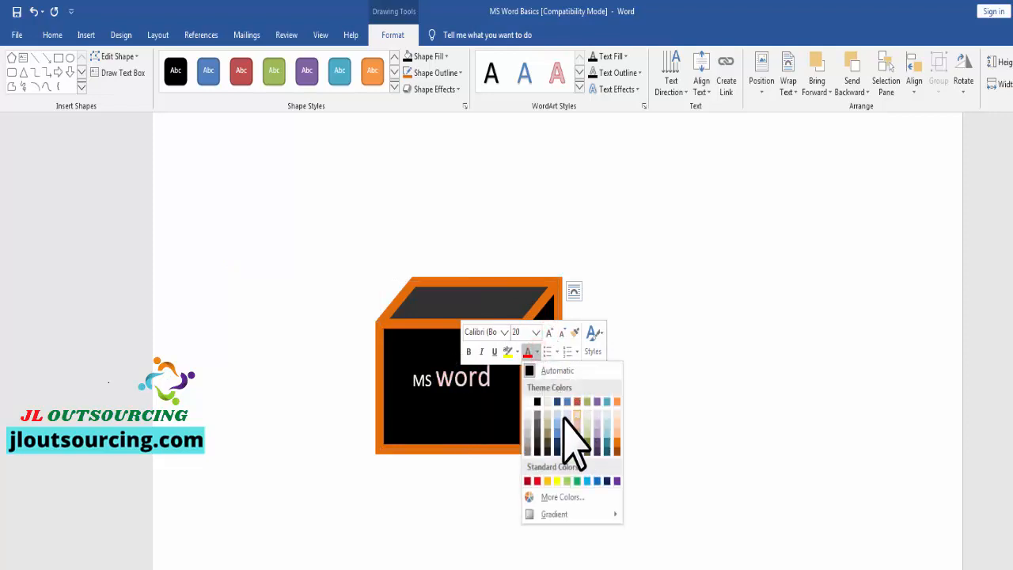
Enlarge the whole "MS word" text inside the cube by a few font sizes and colour it red
click(445, 379)
drag(492, 382, 419, 385)
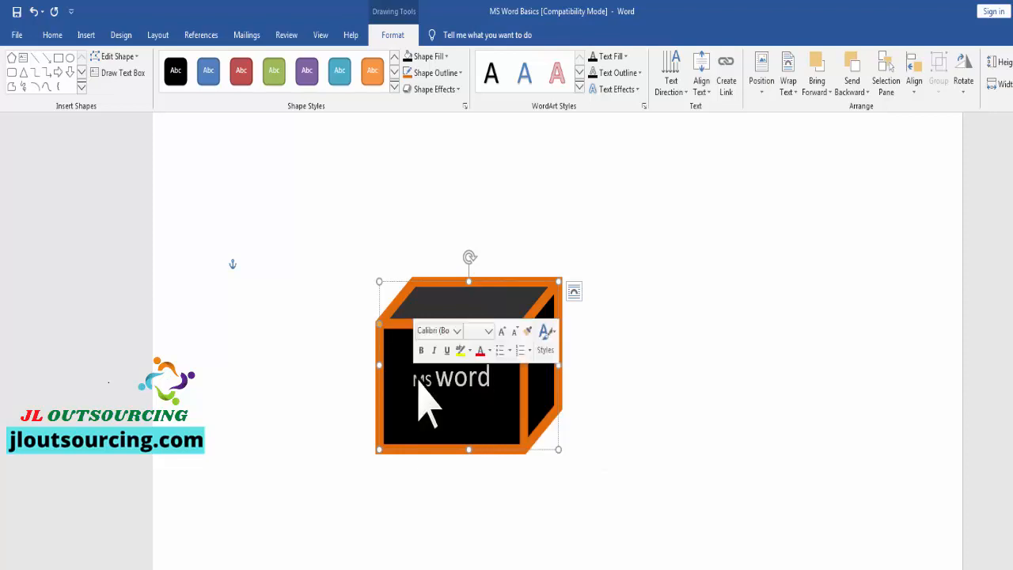
key(ctrl+shift+period)
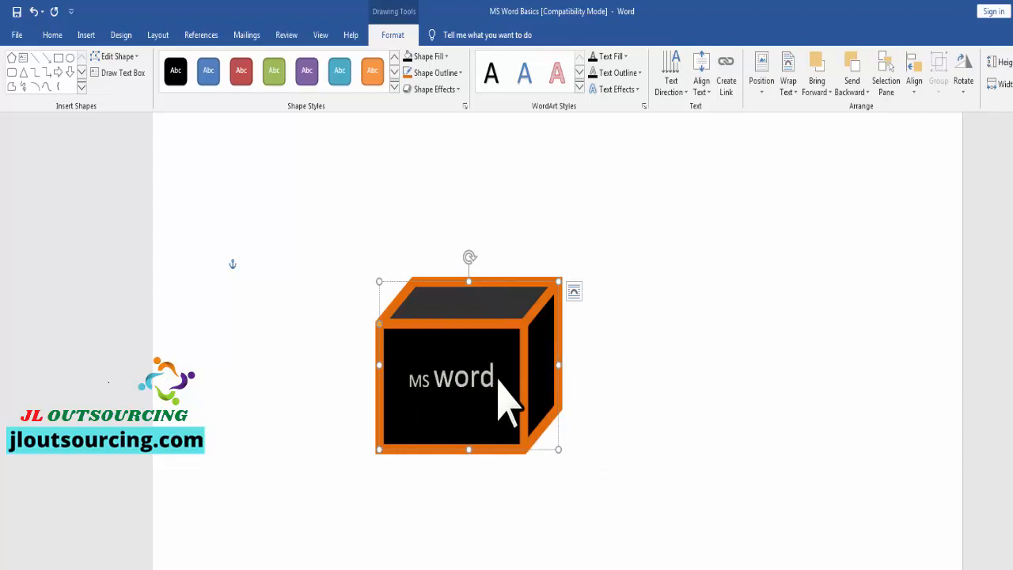
click(432, 370)
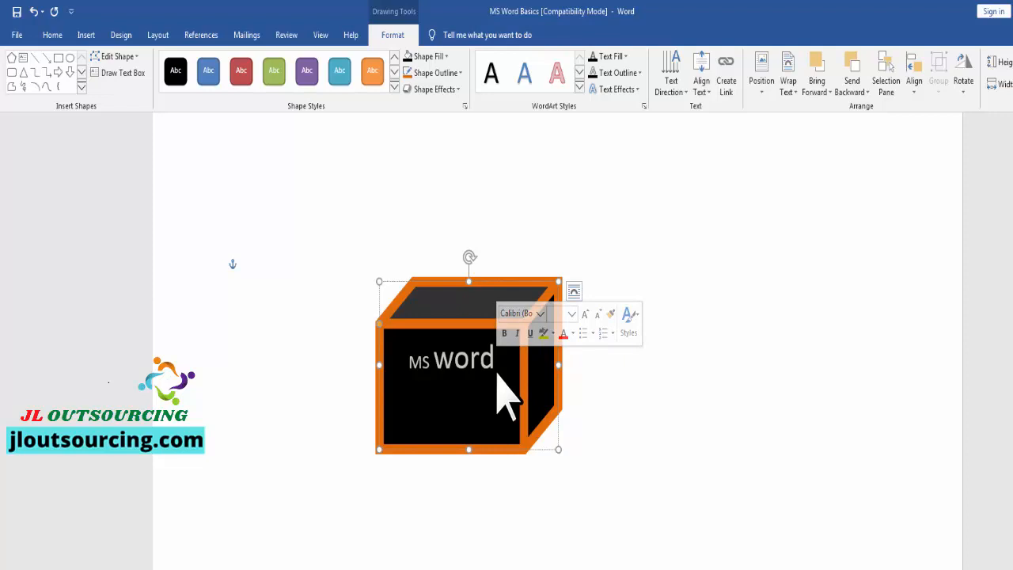
click(584, 312)
click(584, 312)
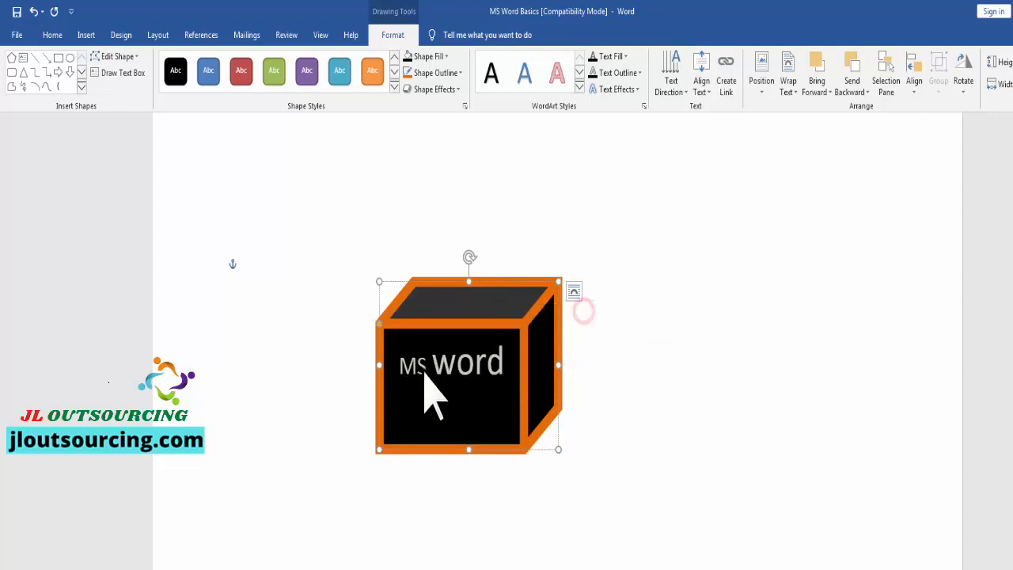
right_click(477, 365)
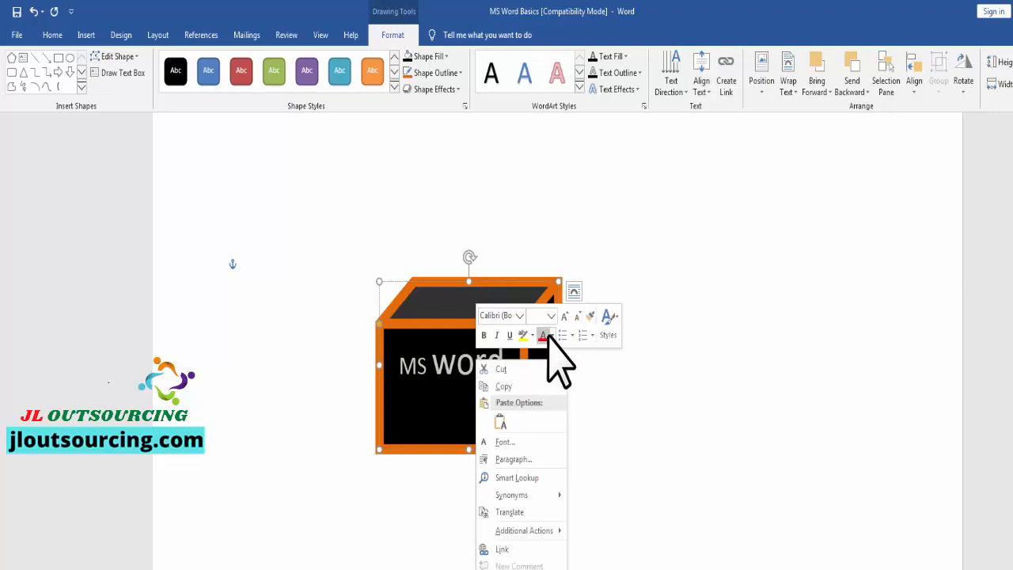
click(546, 335)
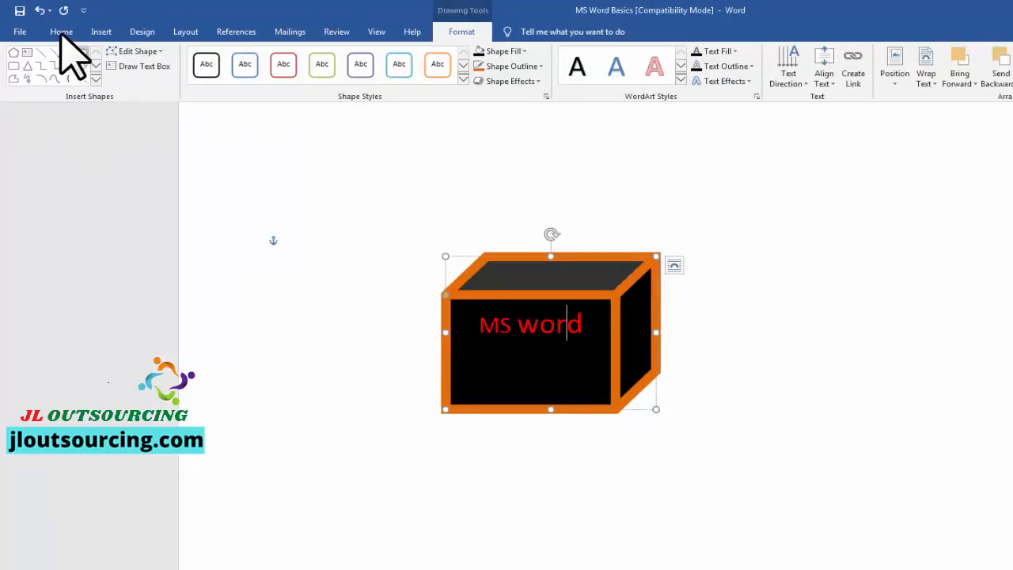
Make "word" 22 pt, bold and italic, and underline the entire "MS word" text
click(60, 31)
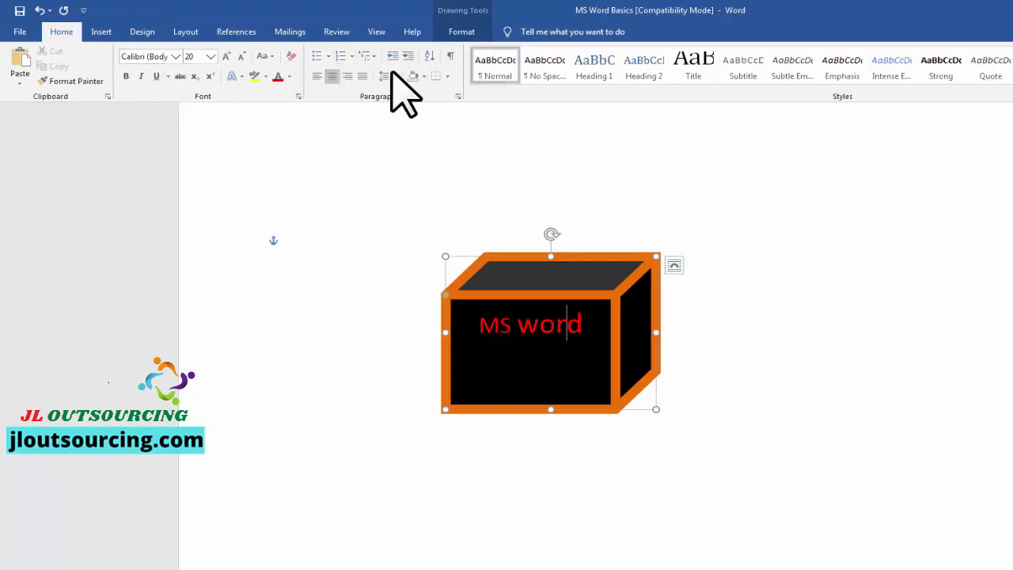
click(225, 57)
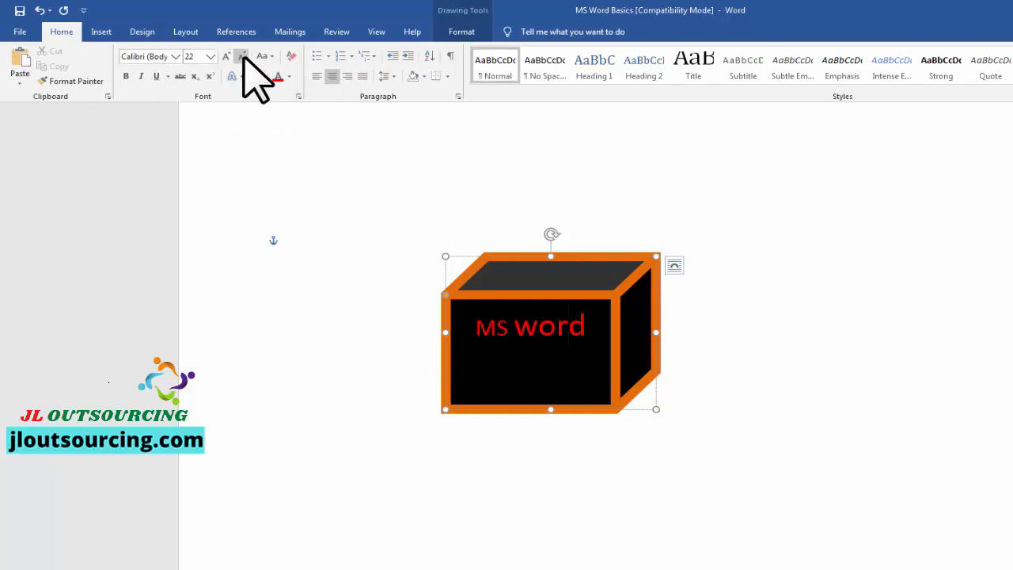
click(125, 76)
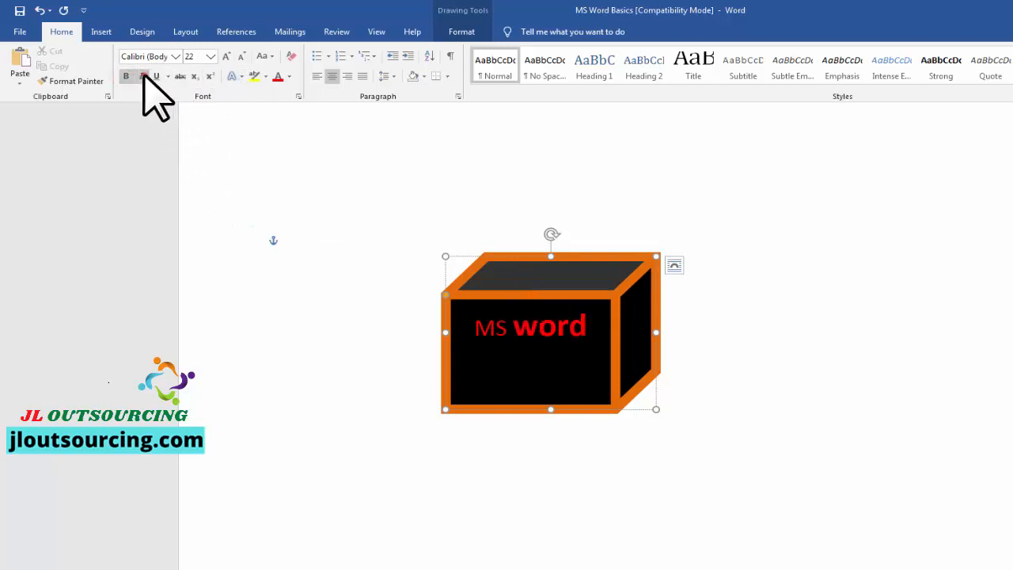
click(155, 76)
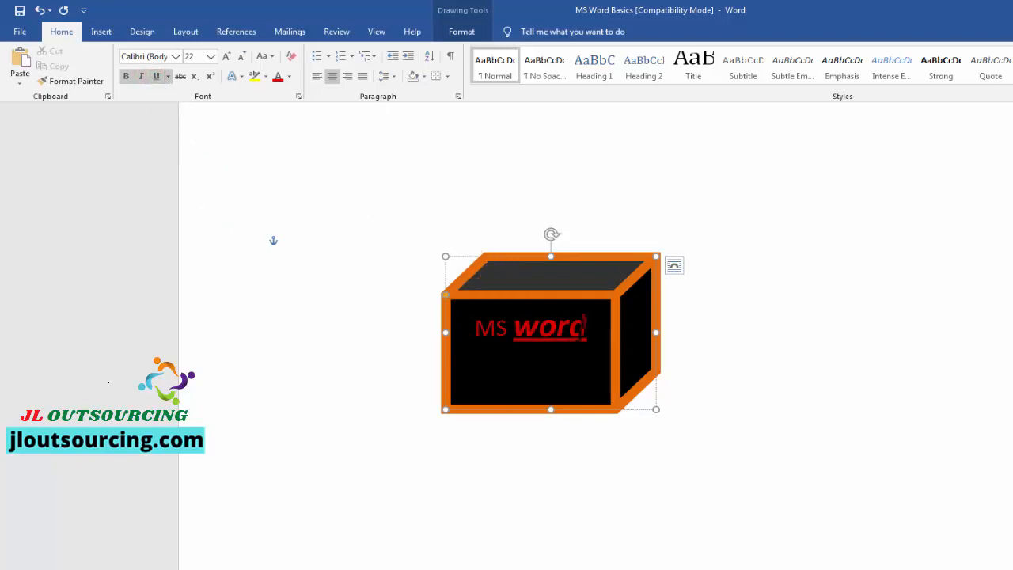
drag(476, 328, 584, 328)
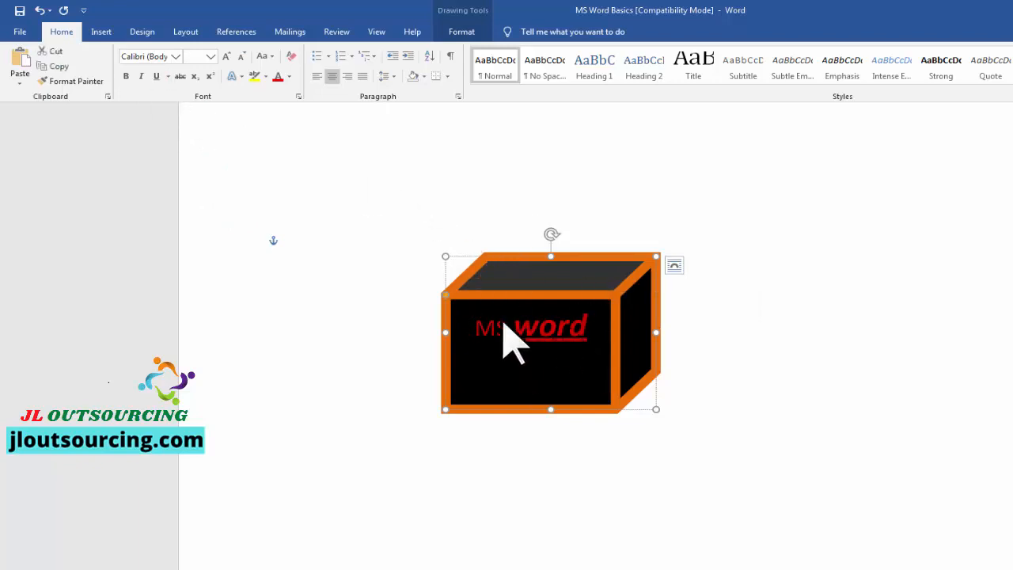
click(155, 77)
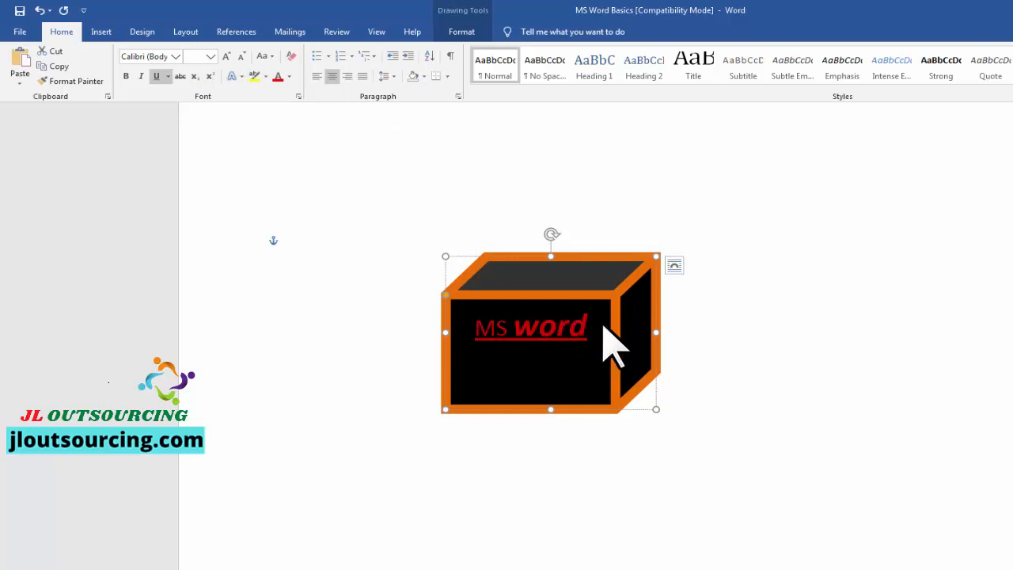
Apply the white-filled, red-outlined WordArt style with a shadow to the cube's text
click(461, 32)
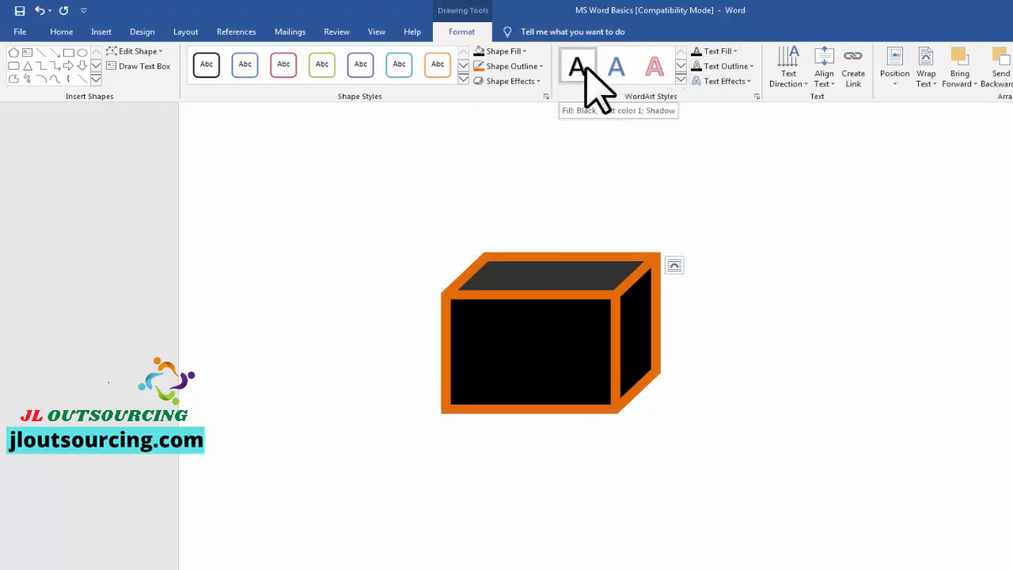
click(680, 80)
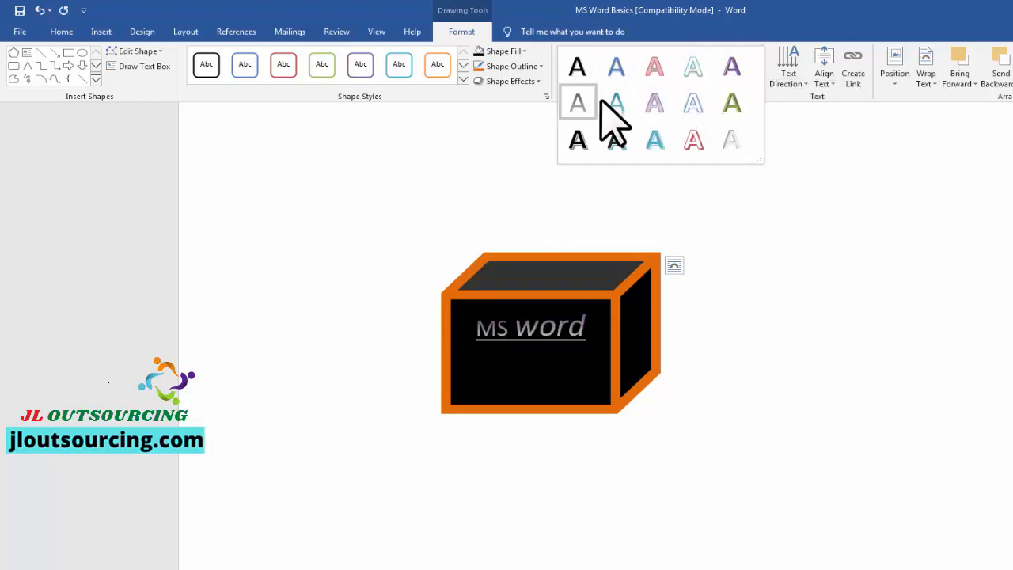
click(688, 140)
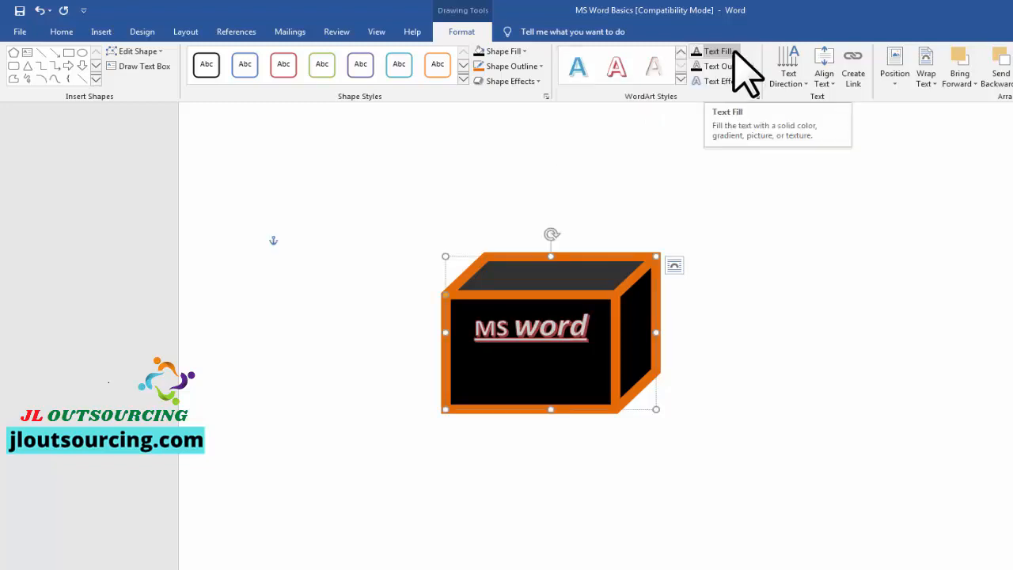
Preview the text fill choices, including No Fill, and set the text outline to standard yellow
click(734, 51)
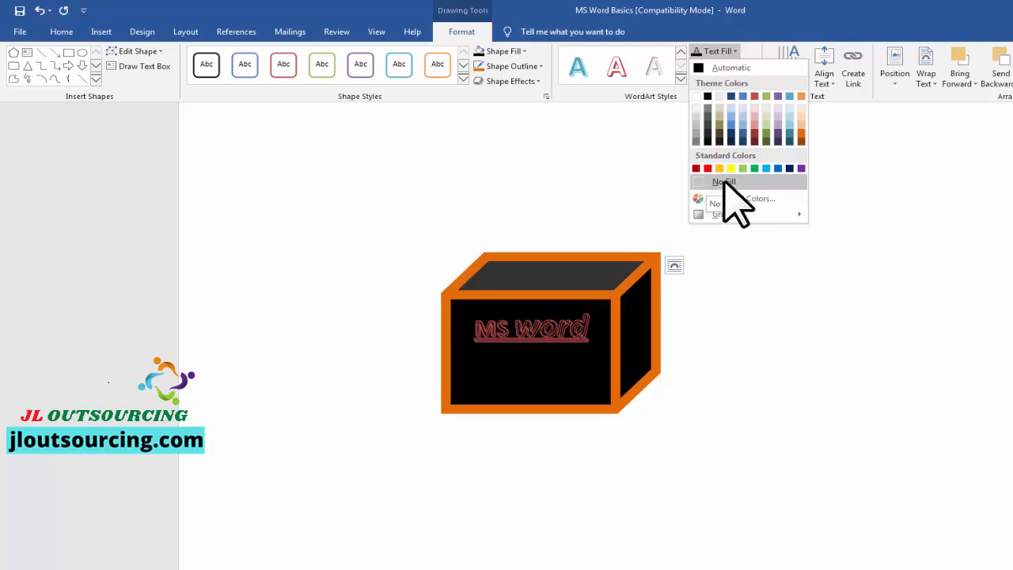
mouse_move(722, 213)
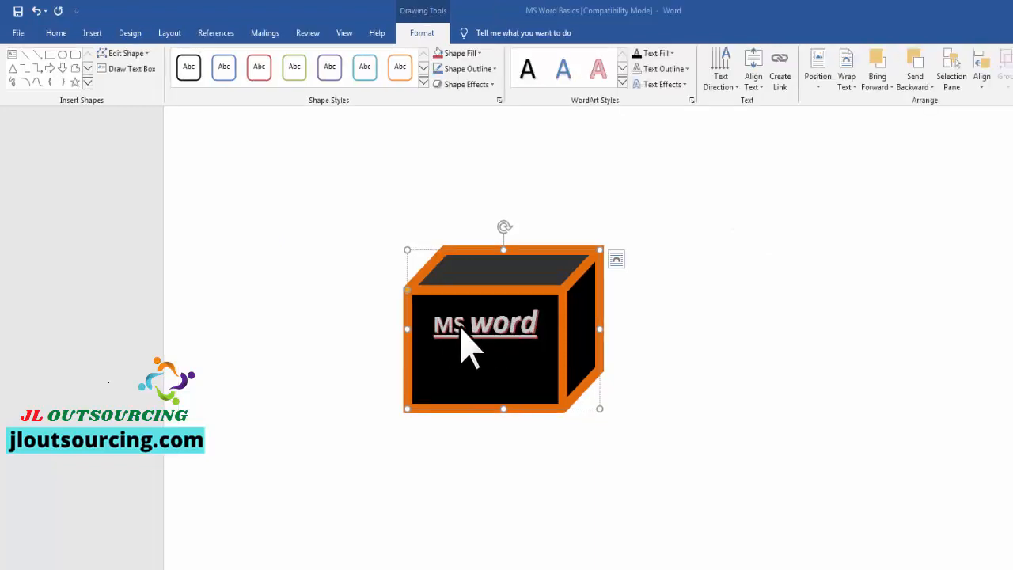
click(686, 69)
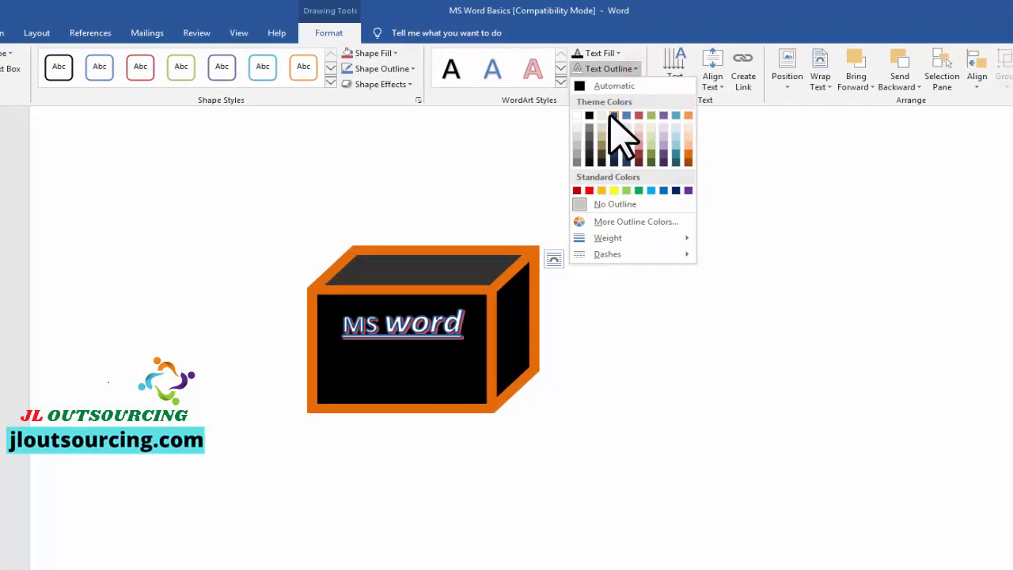
click(614, 191)
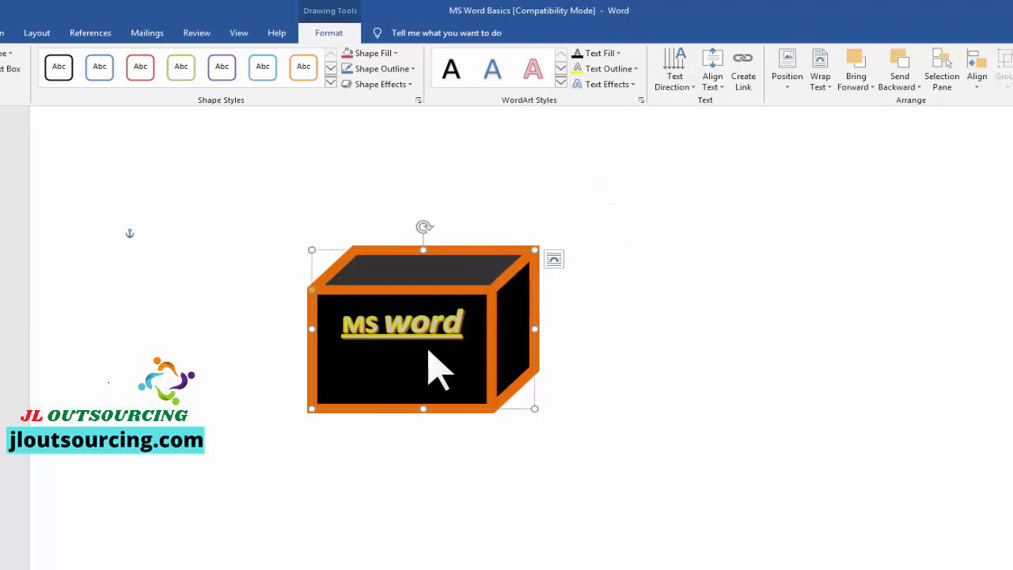
Preview the available weights and dash styles for the yellow text outline
click(633, 69)
mouse_move(626, 242)
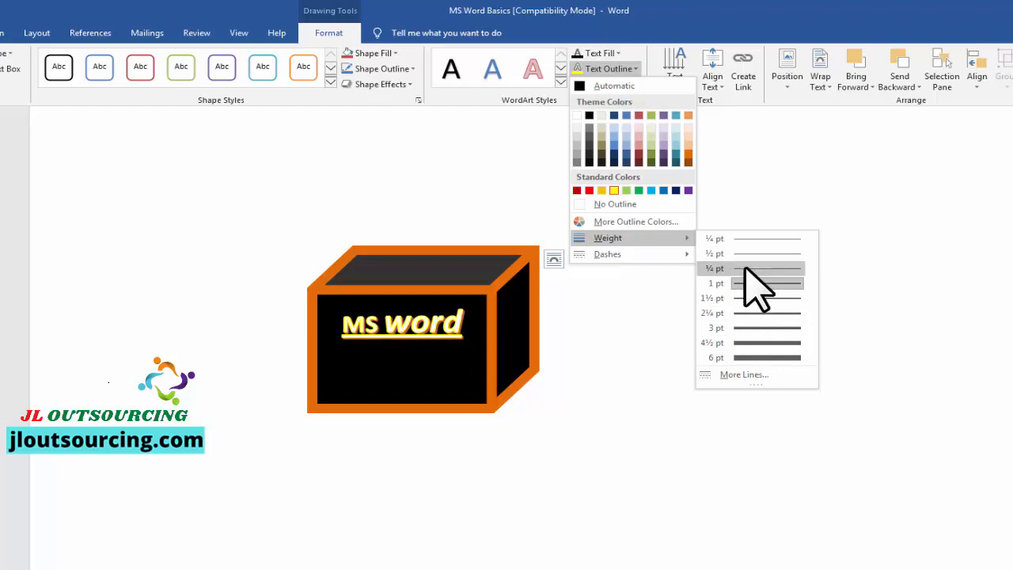
mouse_move(688, 255)
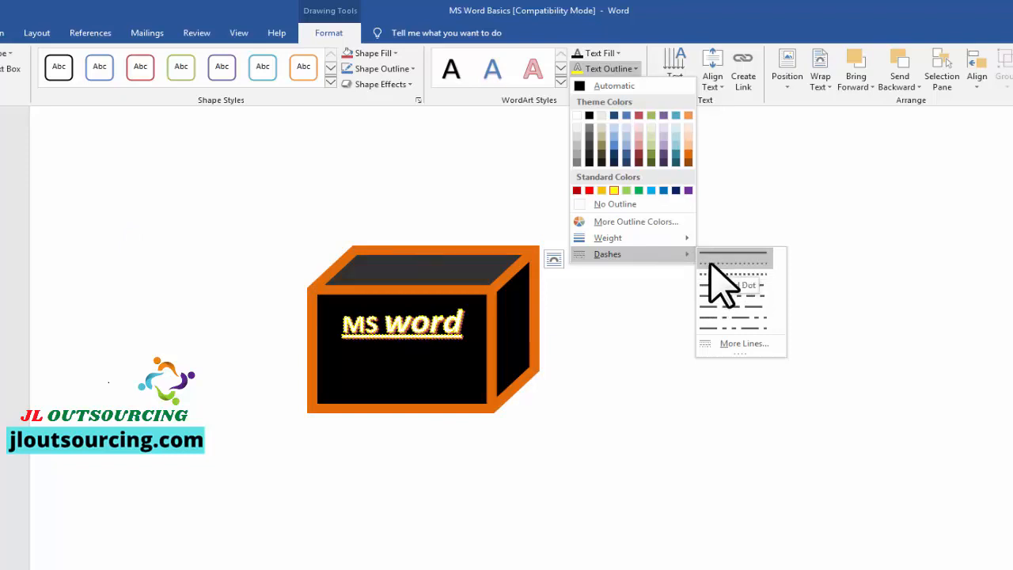
click(532, 171)
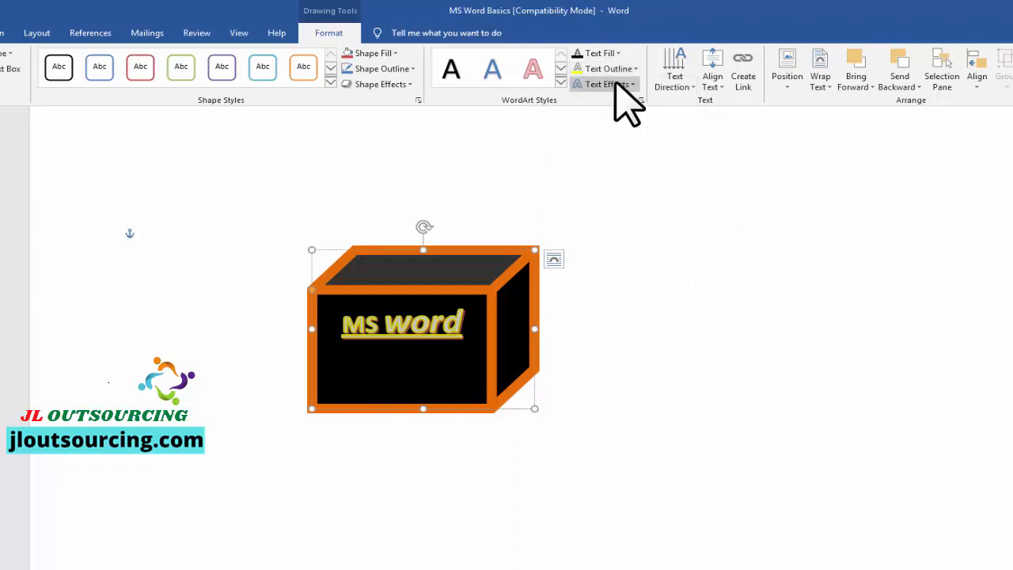
Preview the shadow, reflection, glow, bevel, 3-D rotation and transform text effects on "MS word"
click(632, 85)
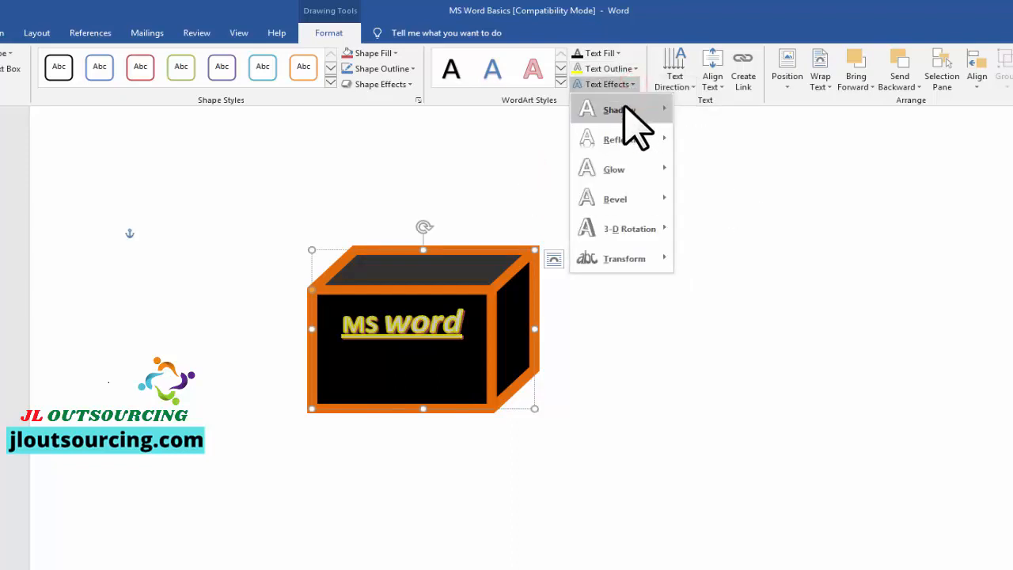
mouse_move(635, 127)
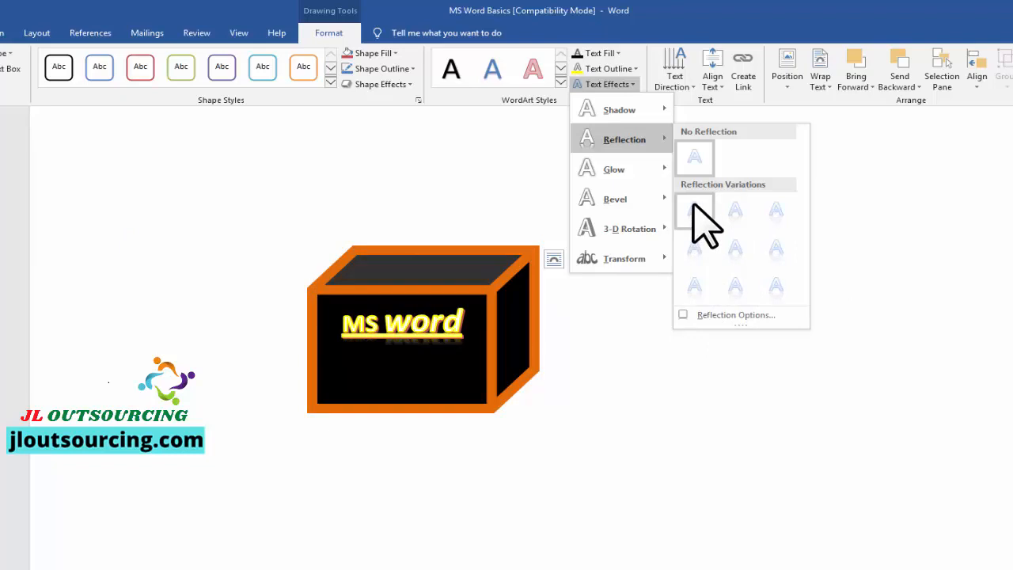
mouse_move(634, 174)
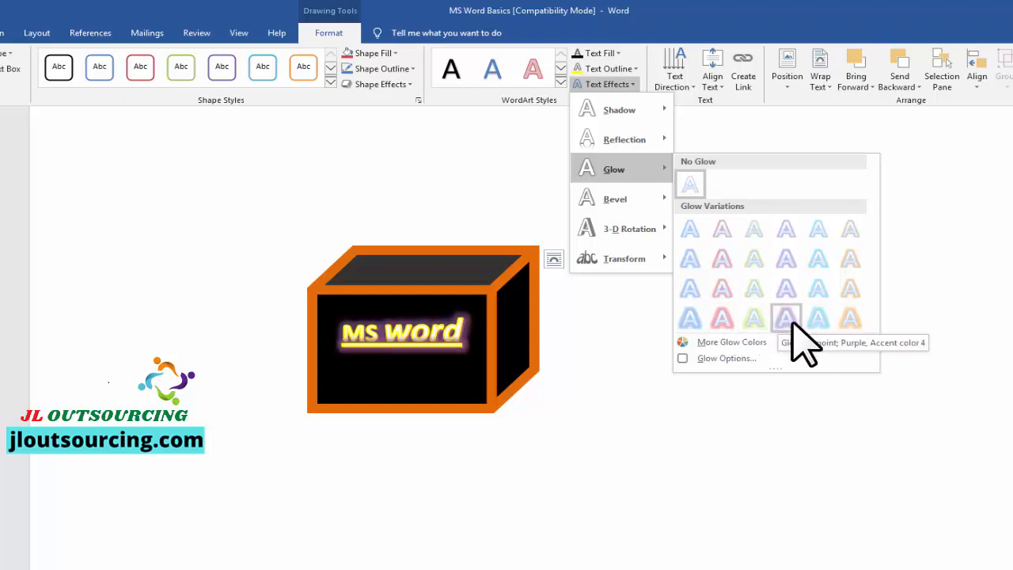
mouse_move(645, 202)
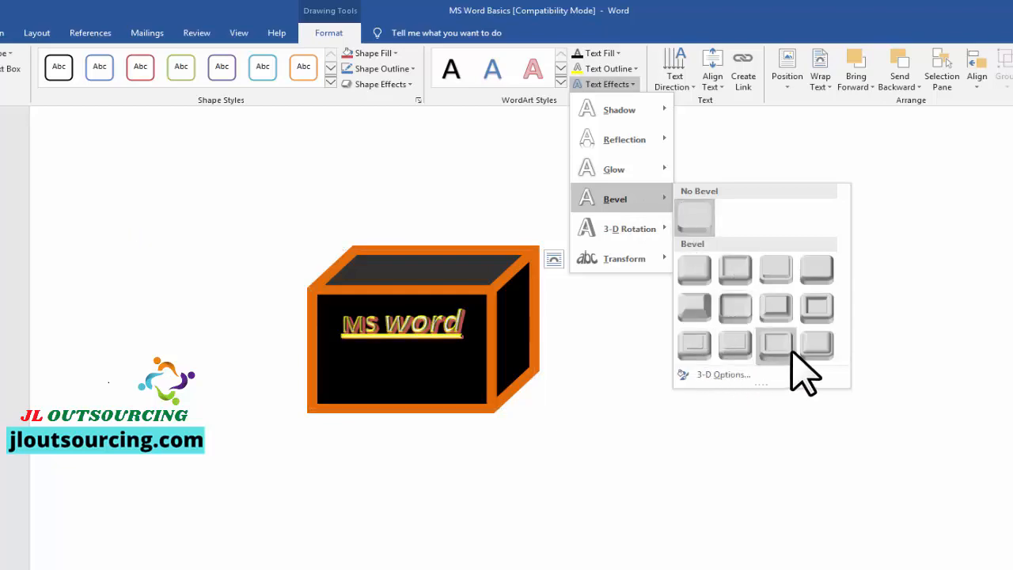
mouse_move(631, 229)
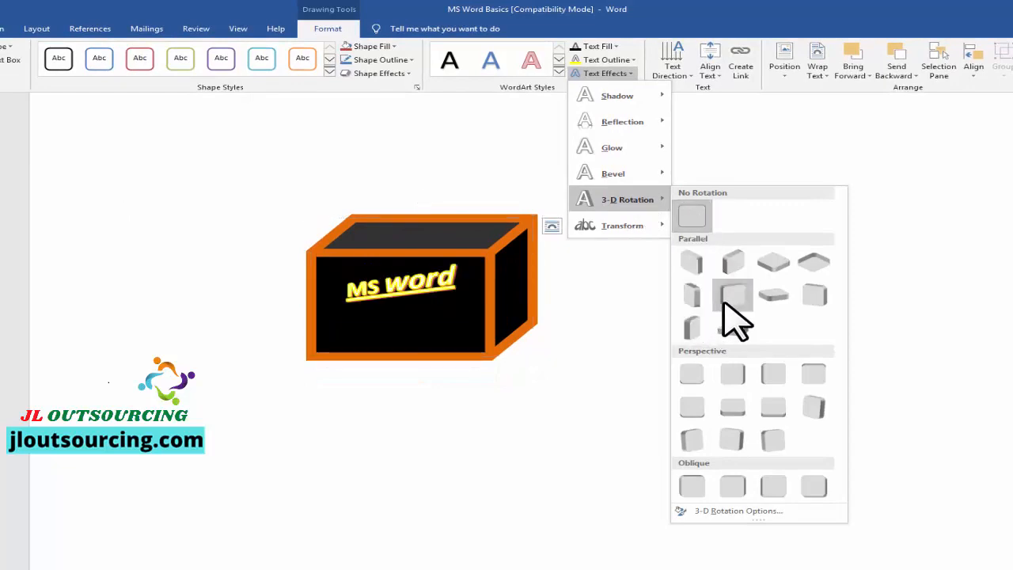
mouse_move(625, 228)
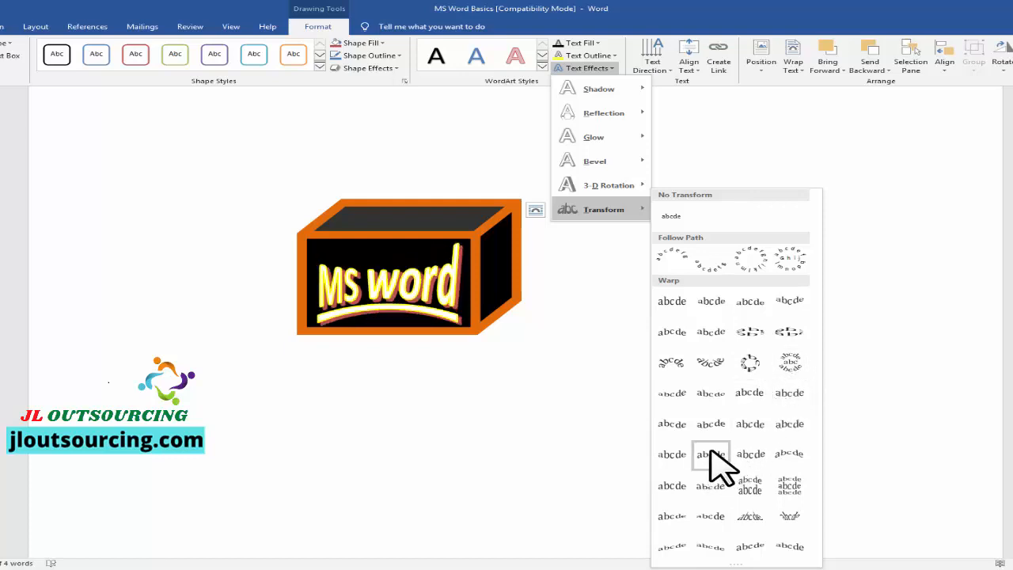
click(693, 87)
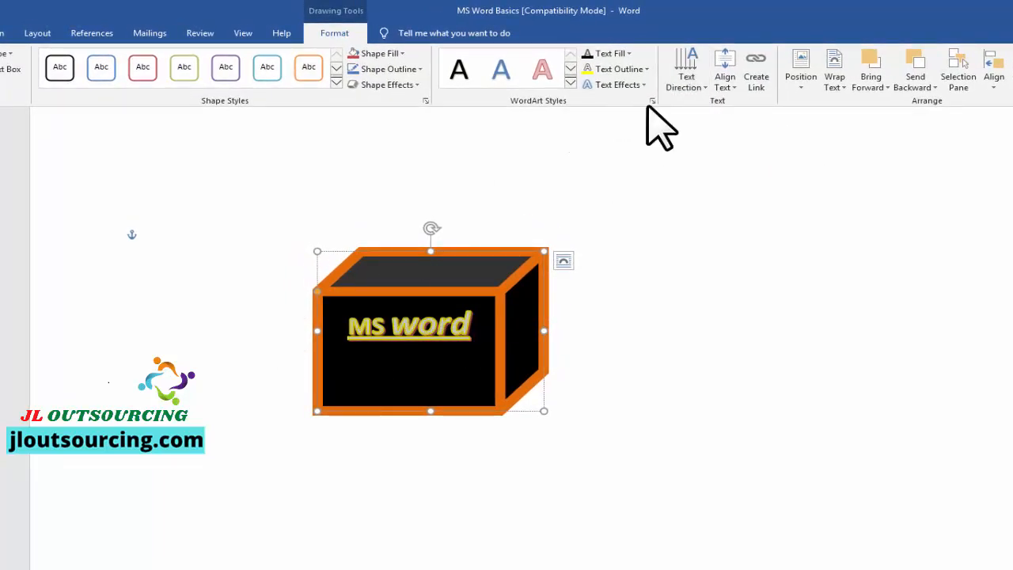
Rotate all the cube's text by 90° and switch its direction to 270°
click(701, 86)
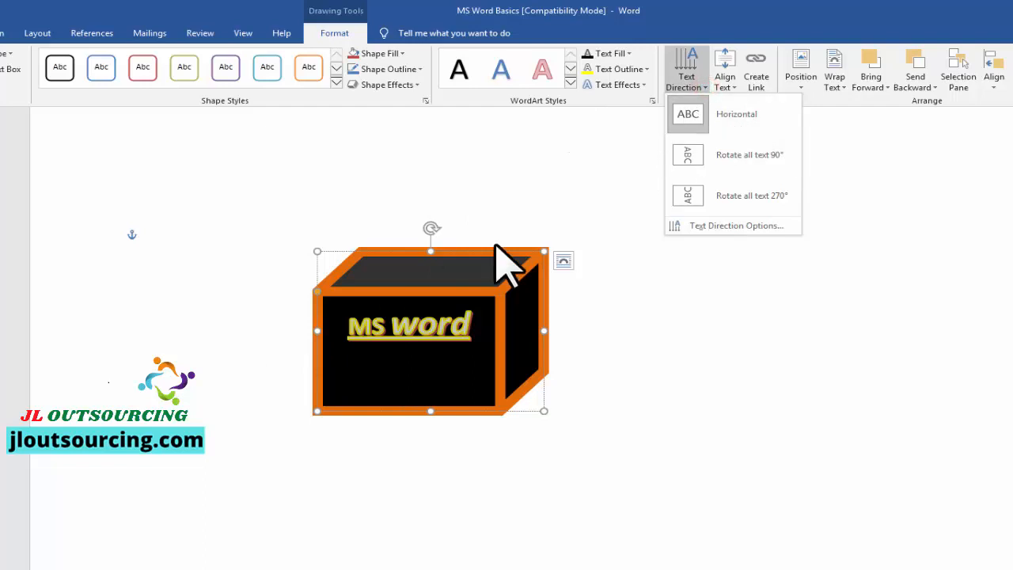
click(736, 159)
click(687, 79)
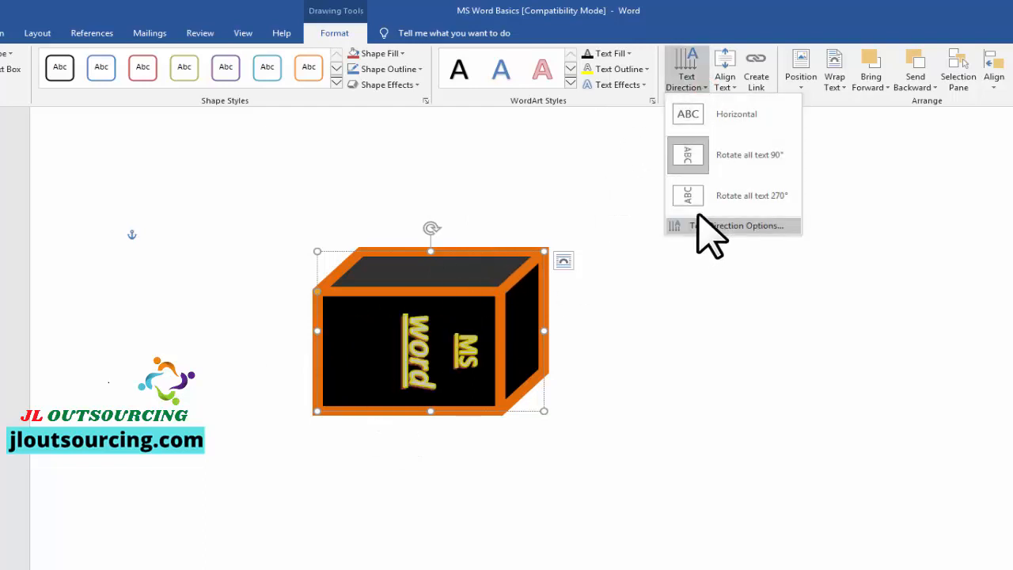
click(730, 198)
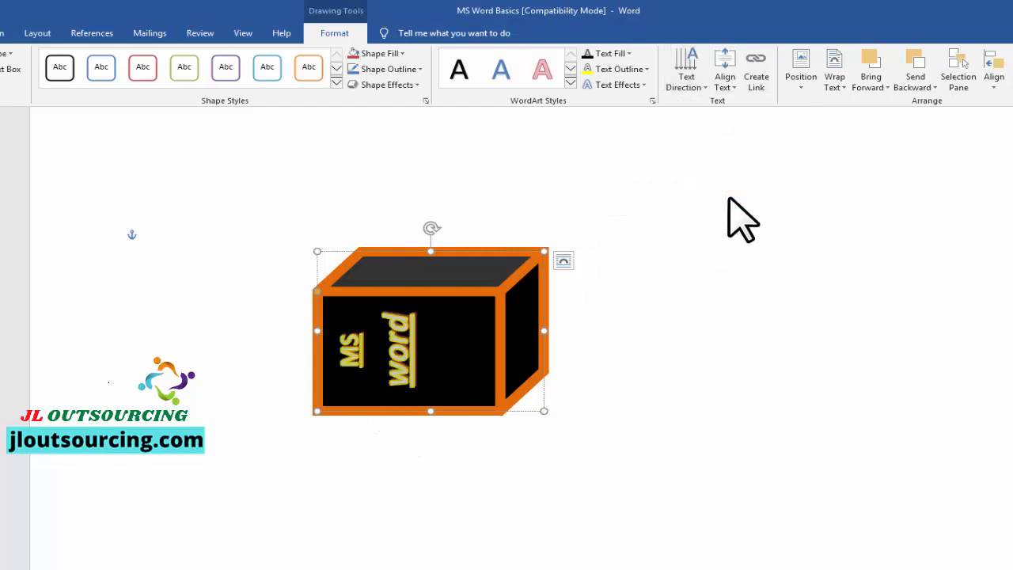
Look over the text direction options dialog without changing it, and set the cube's text direction to Horizontal
click(687, 79)
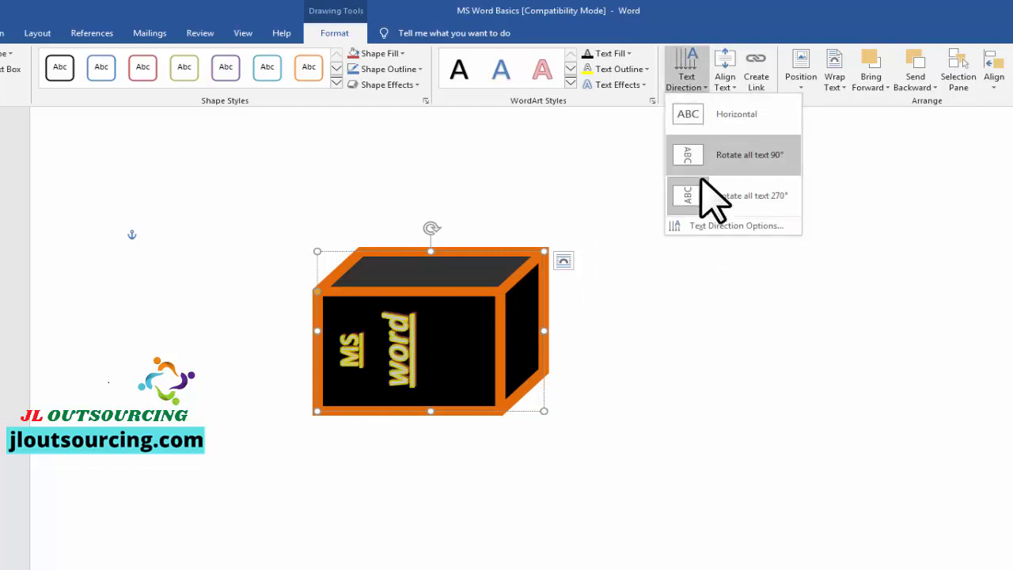
click(748, 226)
drag(548, 259, 703, 255)
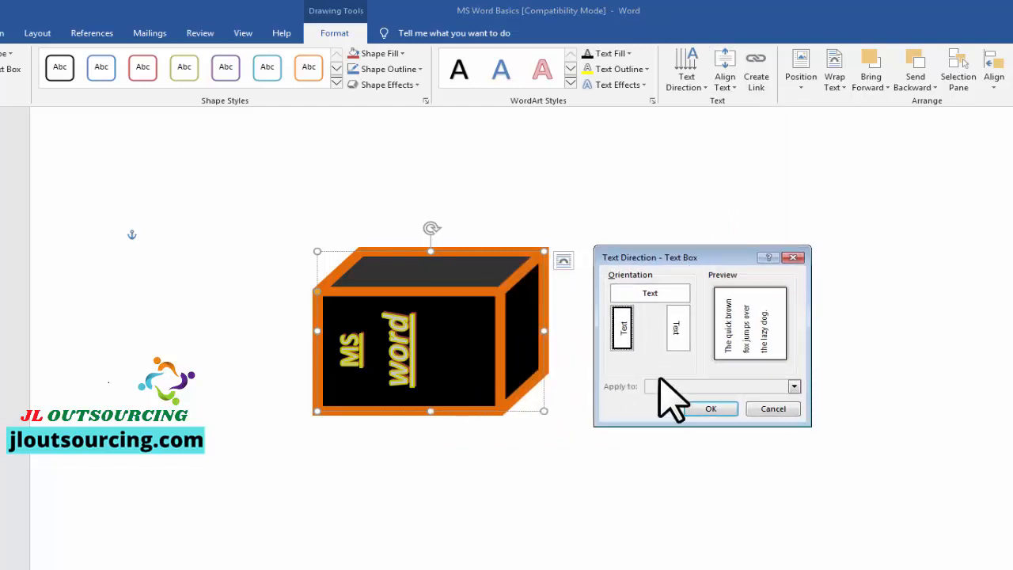
click(793, 257)
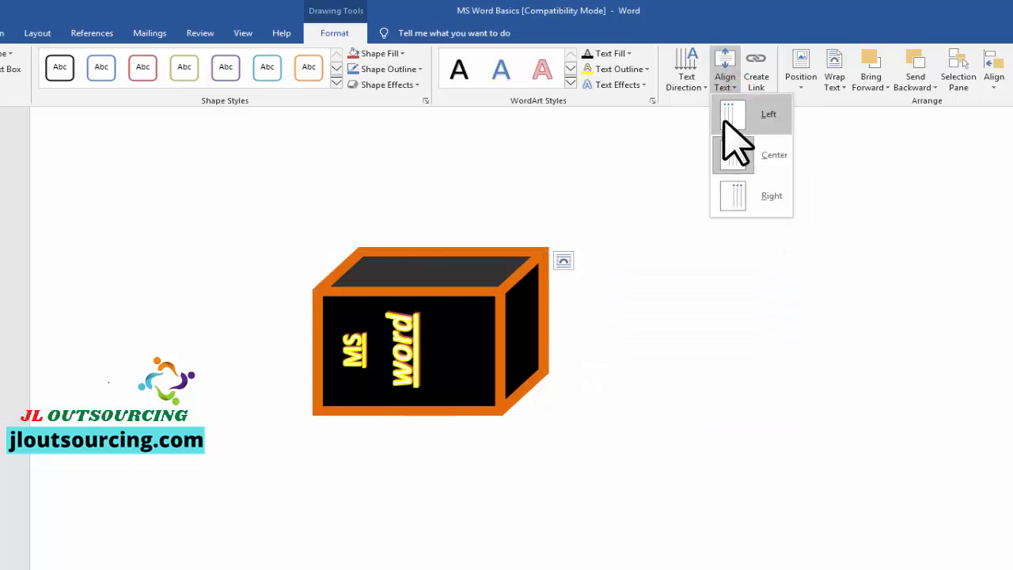
click(704, 91)
click(707, 113)
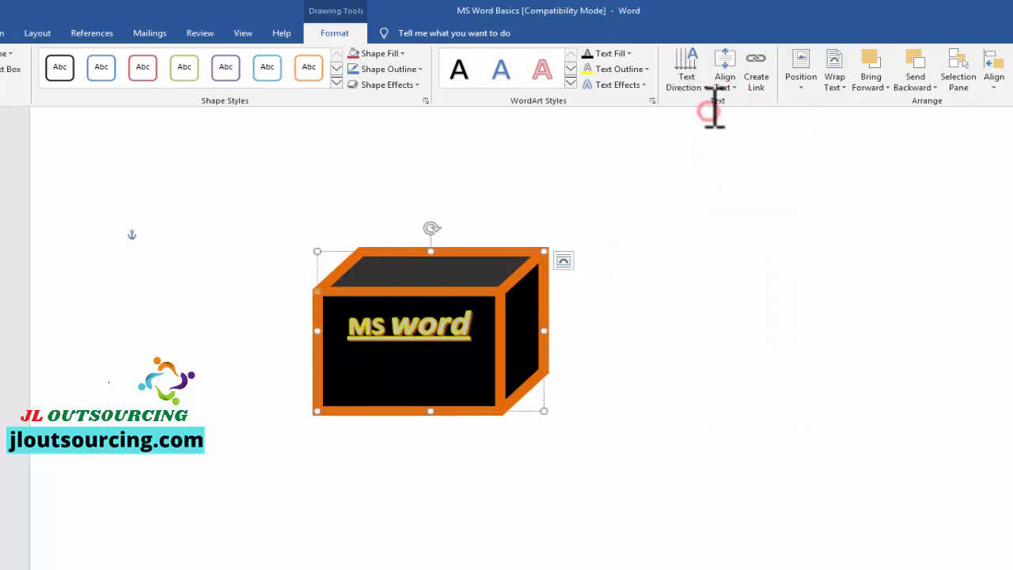
Align the cube's text to Middle and look over the other vertical alignment choices
click(724, 82)
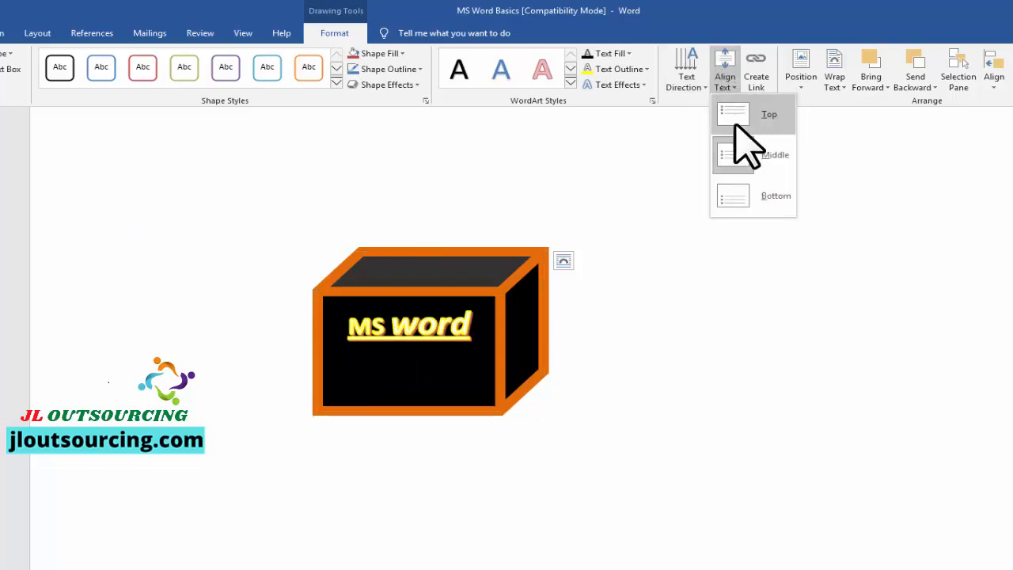
click(731, 153)
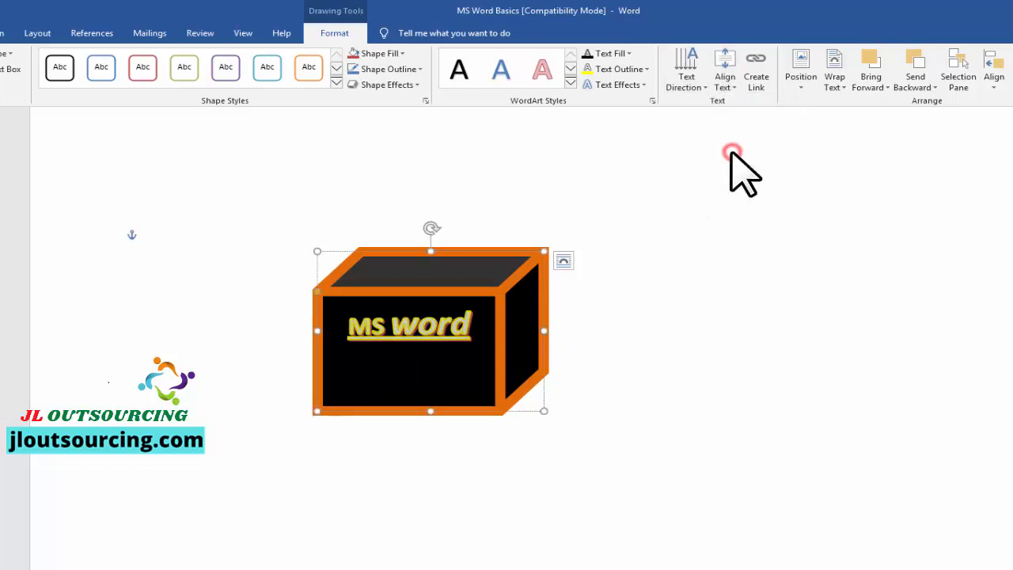
click(727, 85)
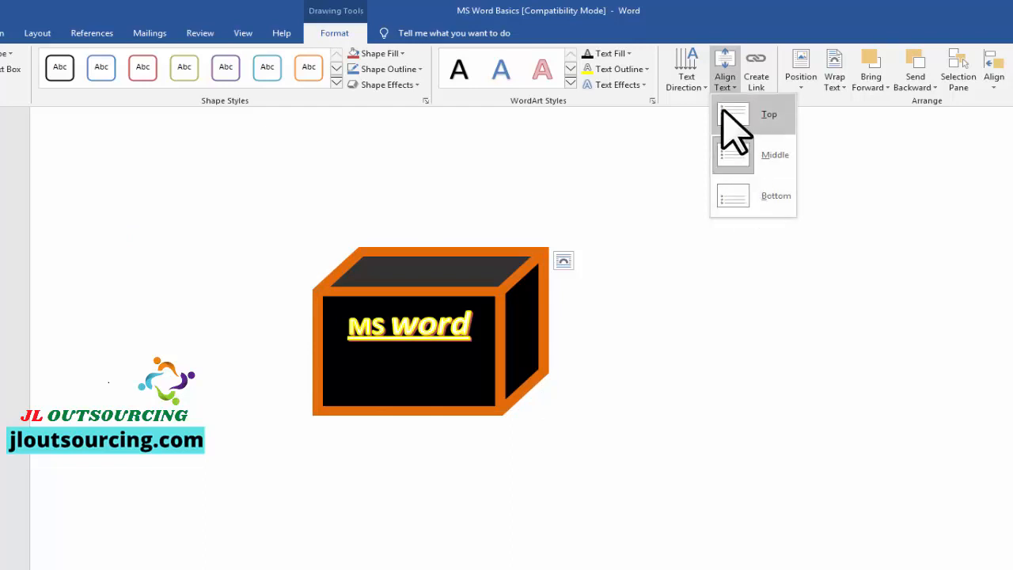
click(823, 108)
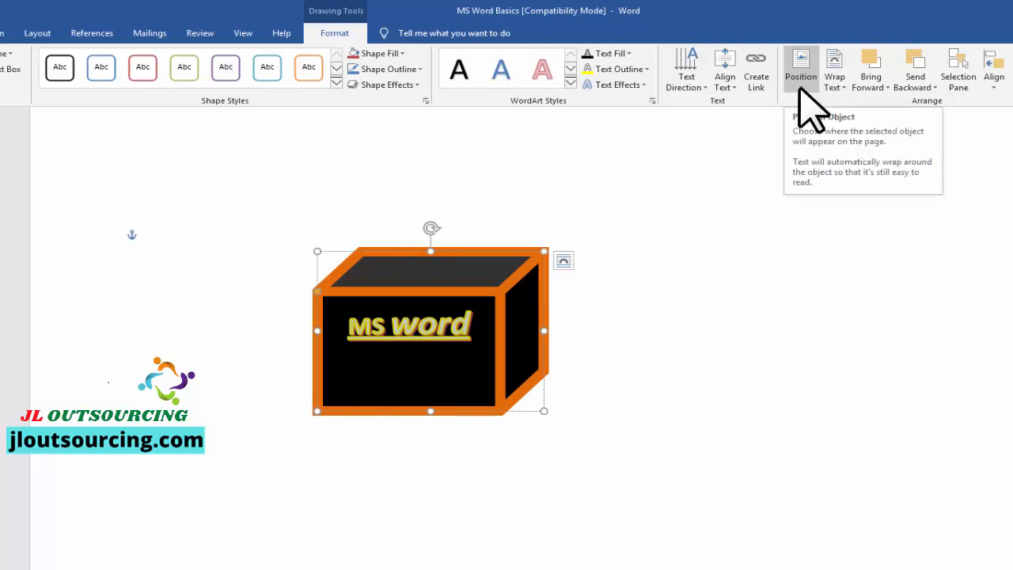
Shrink the cube from its upper-left corner and position it at the middle left of the page with text wrapping
click(801, 79)
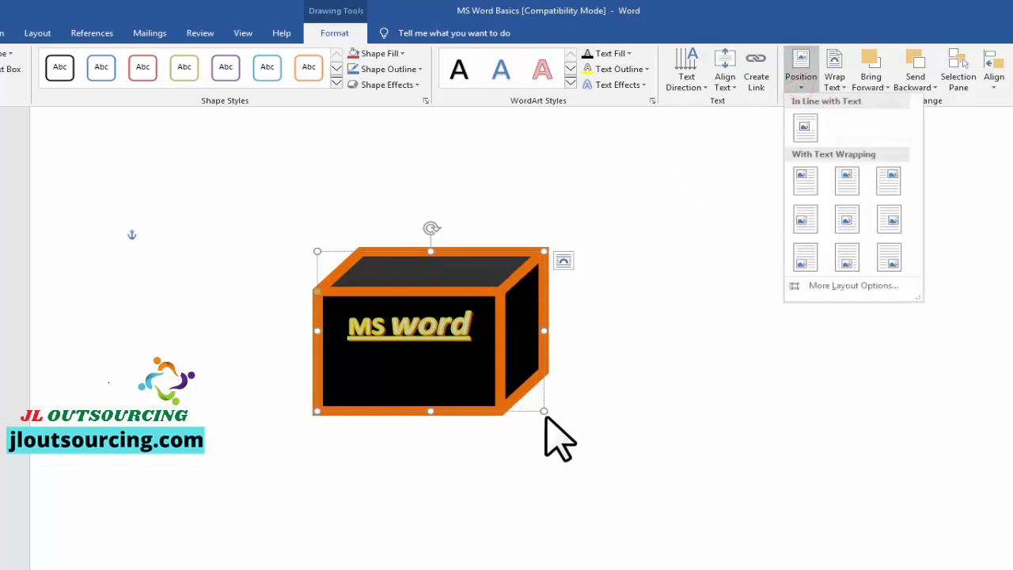
drag(318, 252, 371, 291)
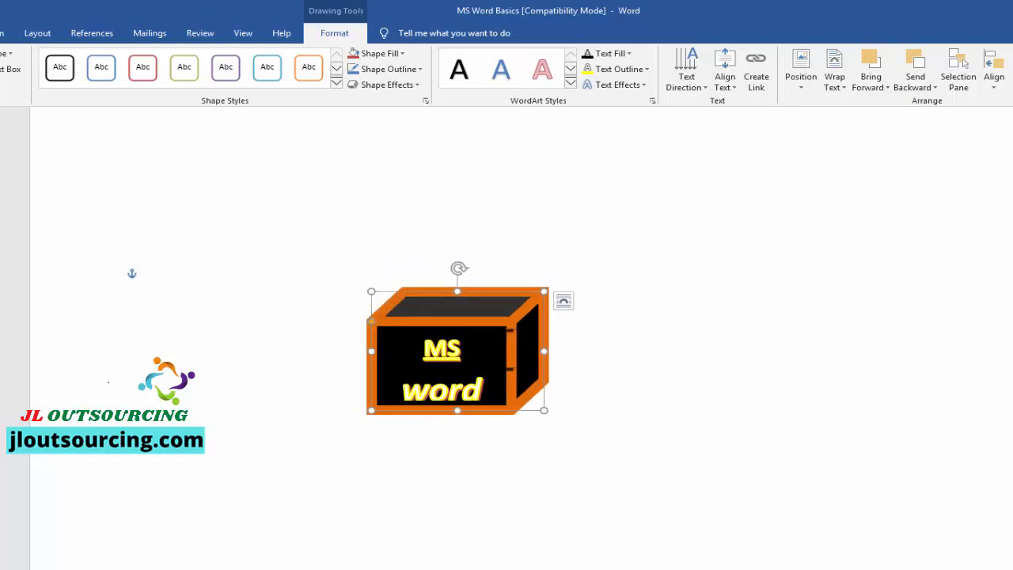
click(799, 79)
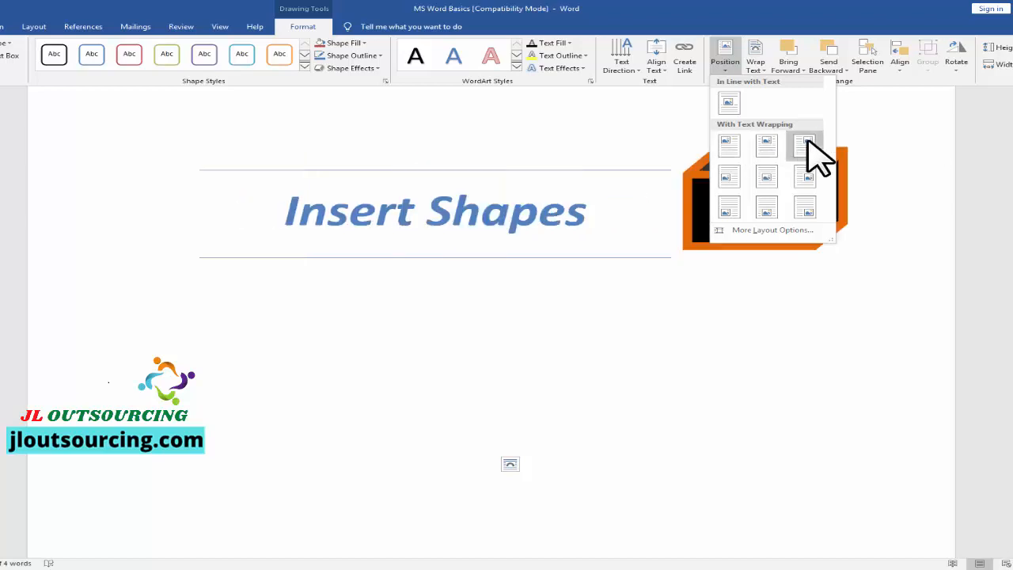
click(728, 175)
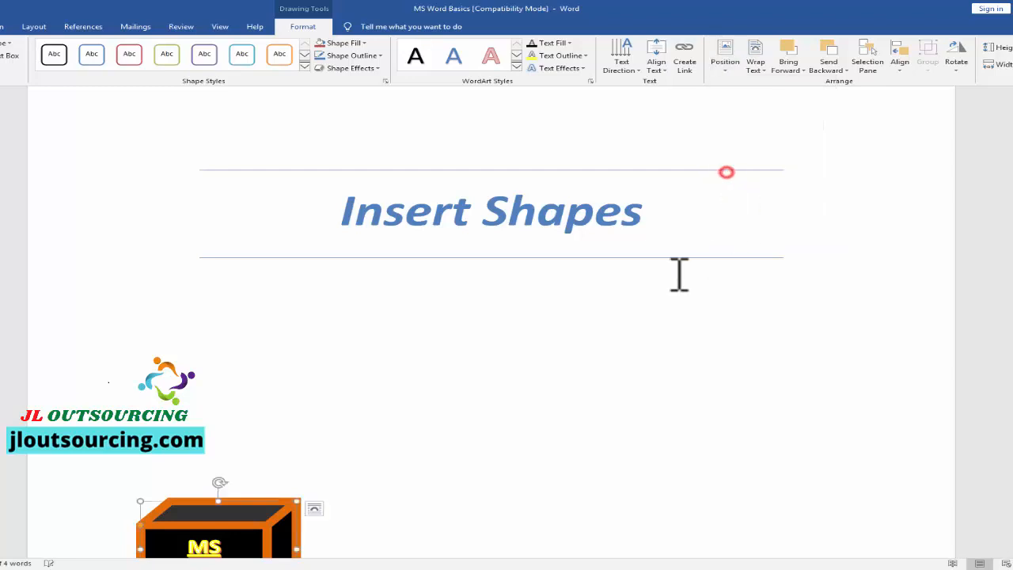
scroll(581, 312, down, 6)
scroll(411, 269, down, 3)
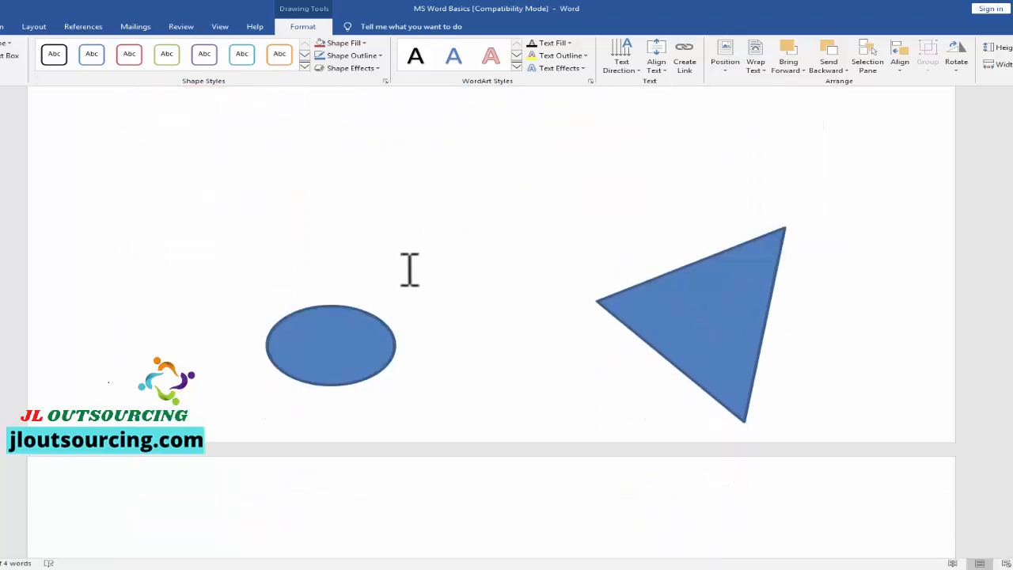
scroll(410, 269, up, 4)
click(725, 57)
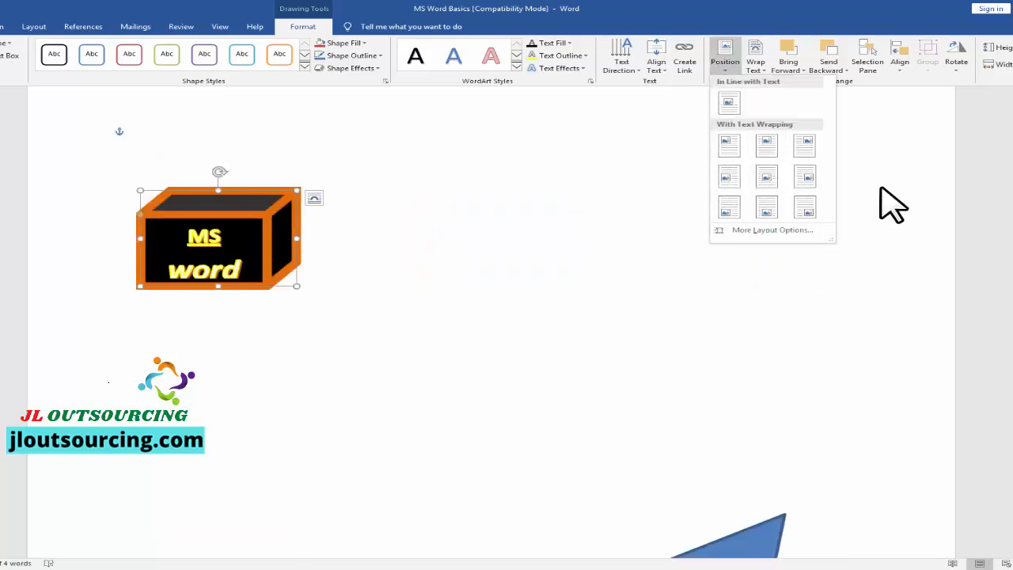
click(547, 229)
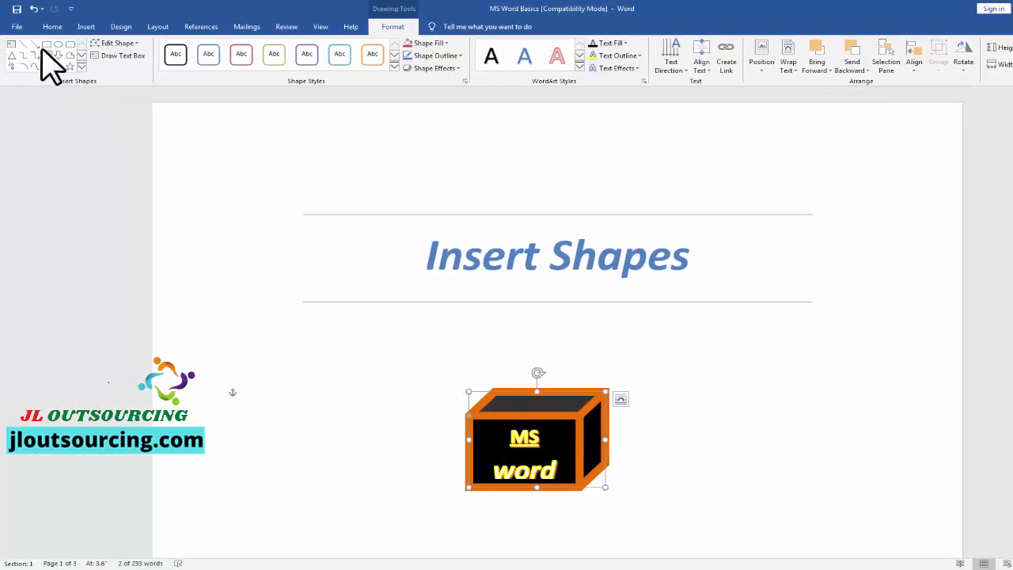
Cut the cube and paste it after "never appear" in the paragraph under "How SEO Services Will Improve Your Business"
click(28, 26)
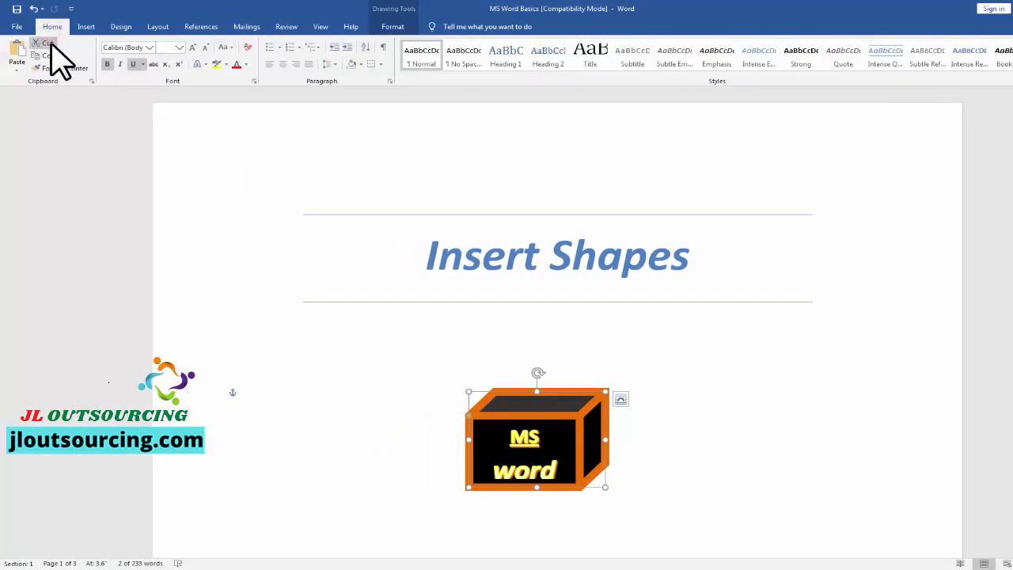
click(49, 44)
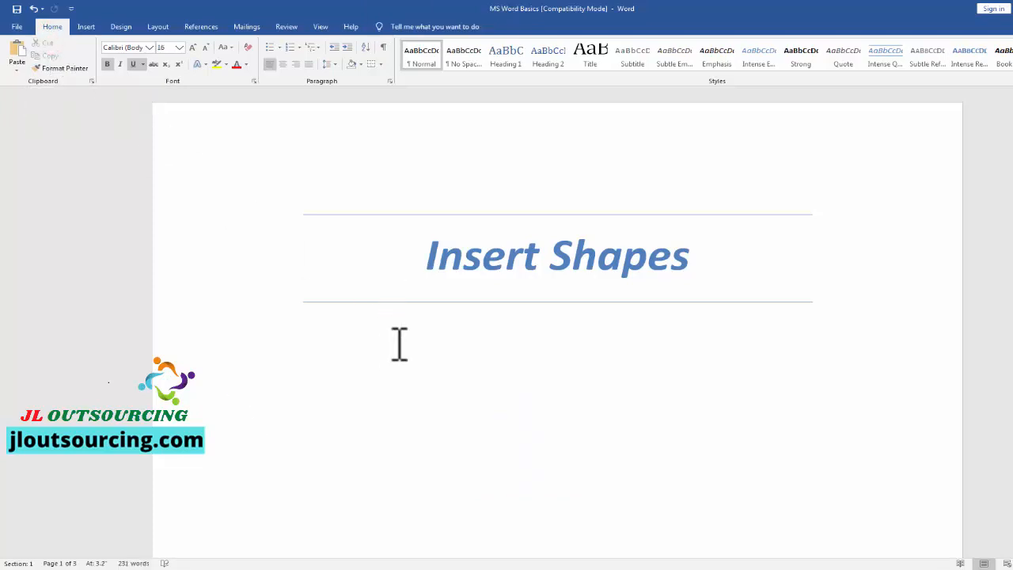
scroll(400, 346, down, 15)
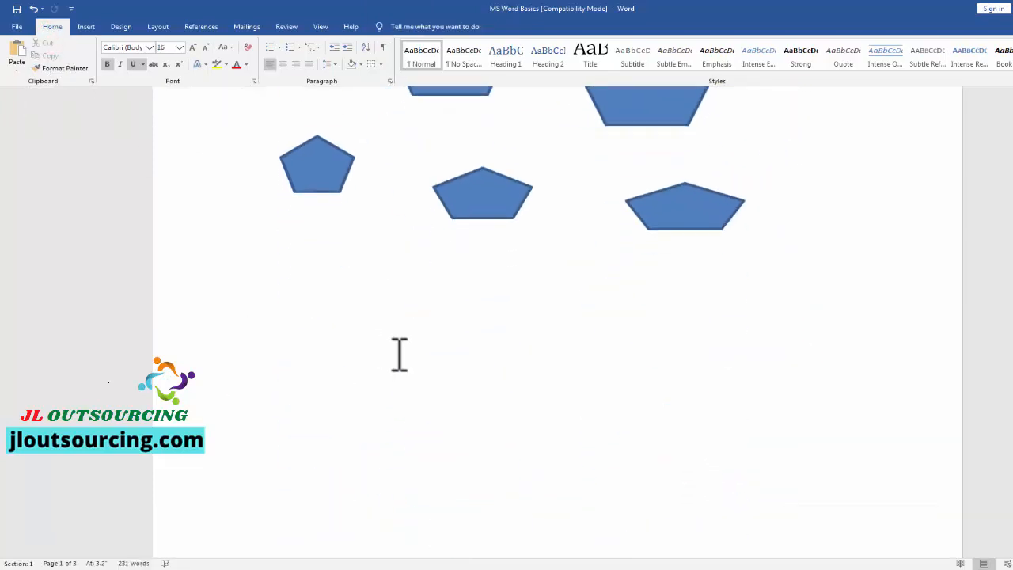
scroll(404, 352, down, 8)
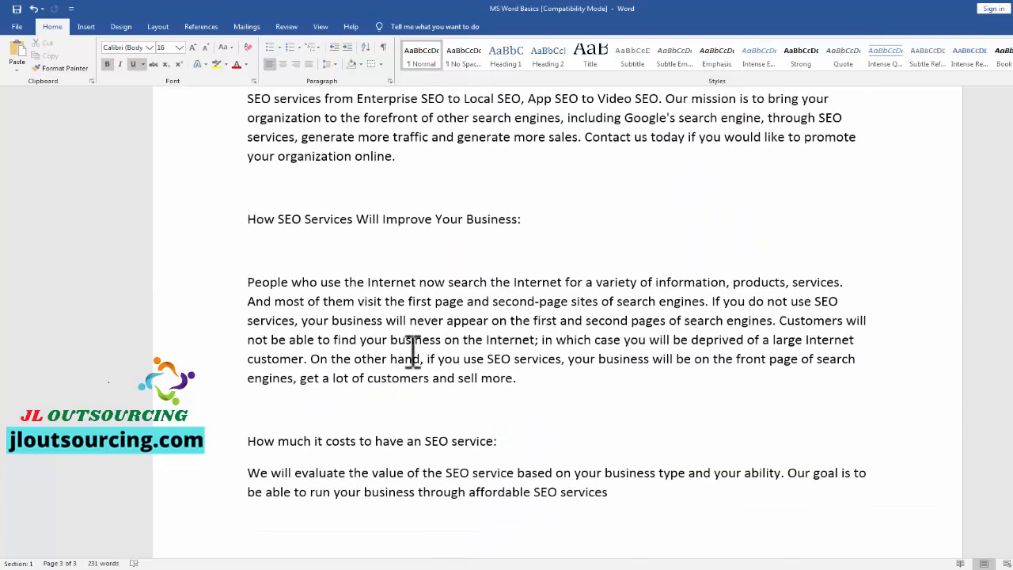
click(492, 320)
click(17, 50)
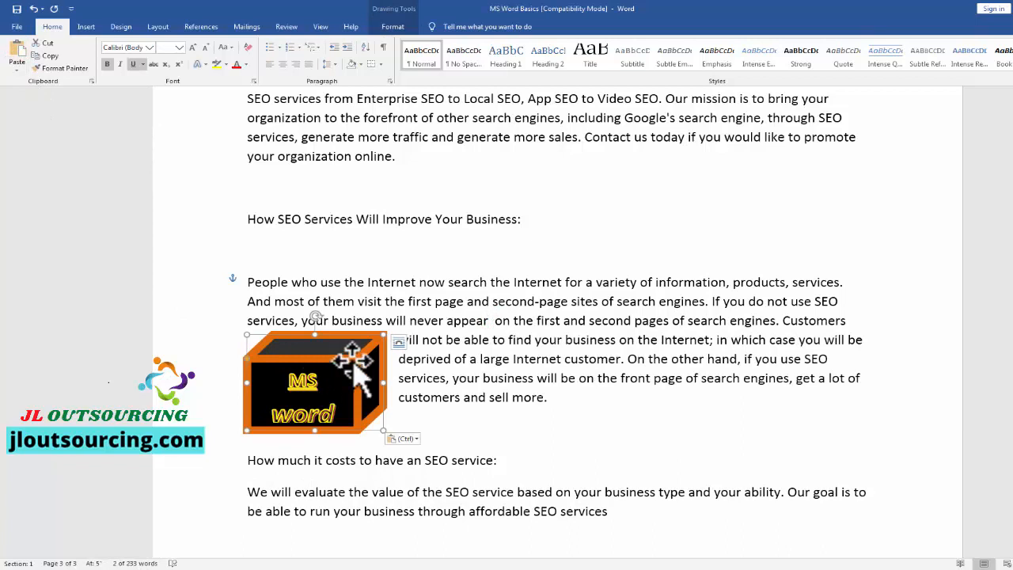
Try the cube's Square, Tight, Through, Top and Bottom, and Behind Text wrapping, finishing with In Front of Text
click(400, 344)
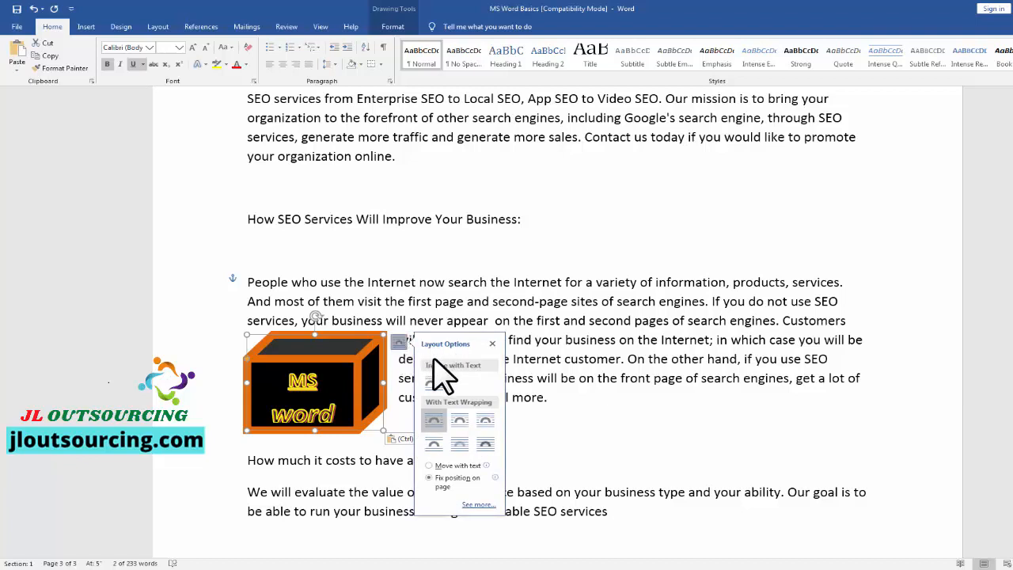
click(434, 420)
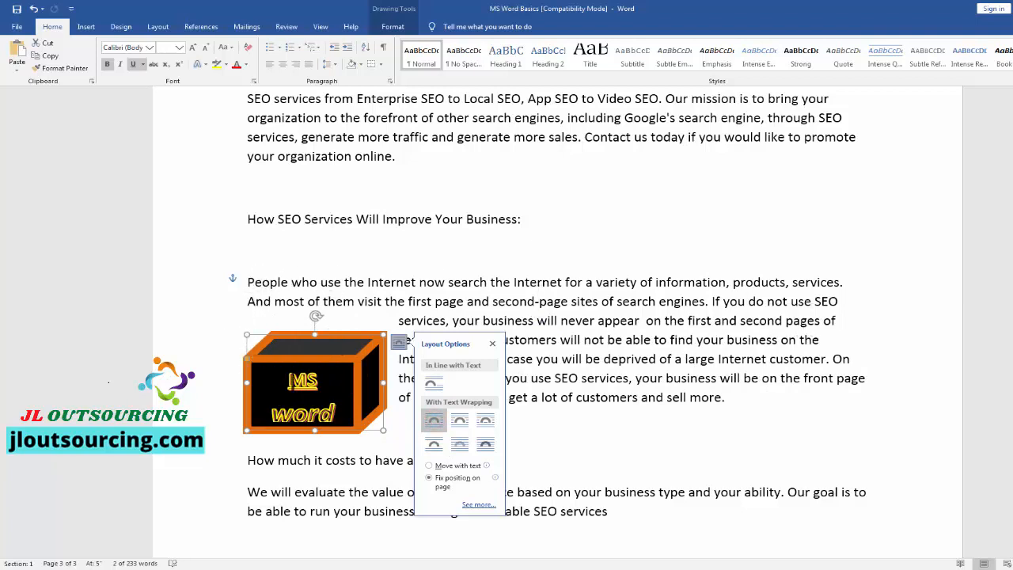
click(460, 420)
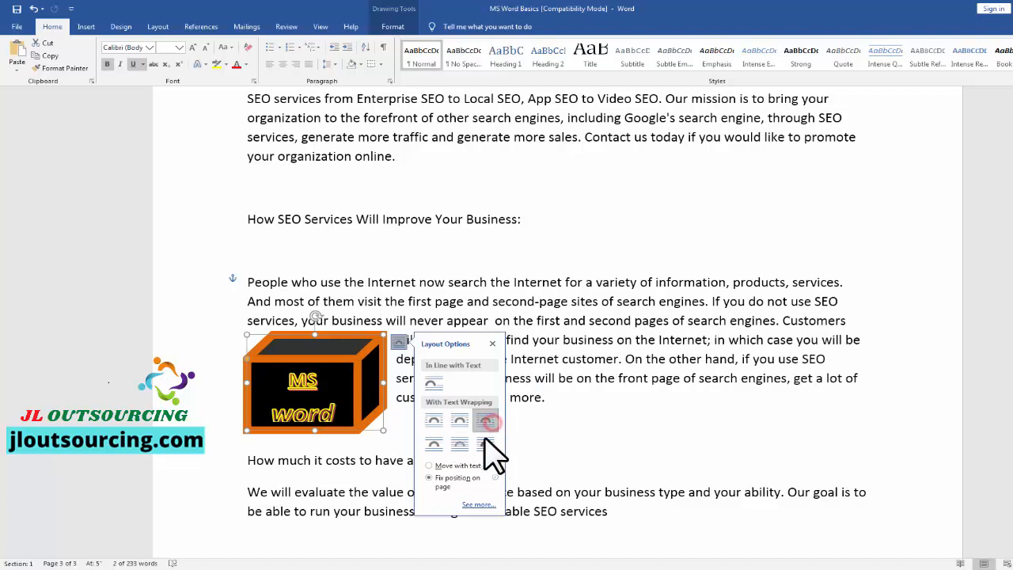
click(435, 443)
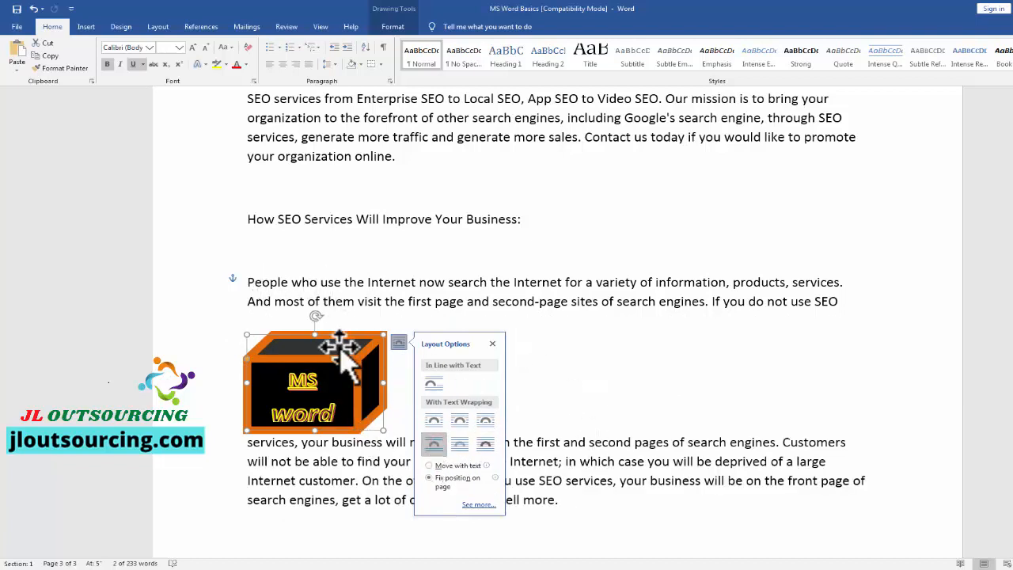
click(460, 441)
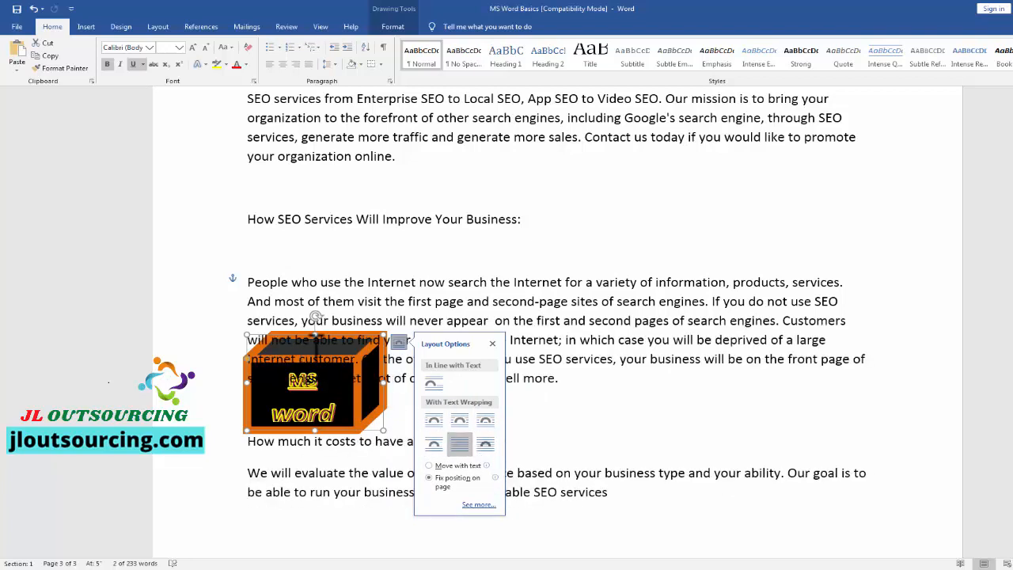
click(485, 444)
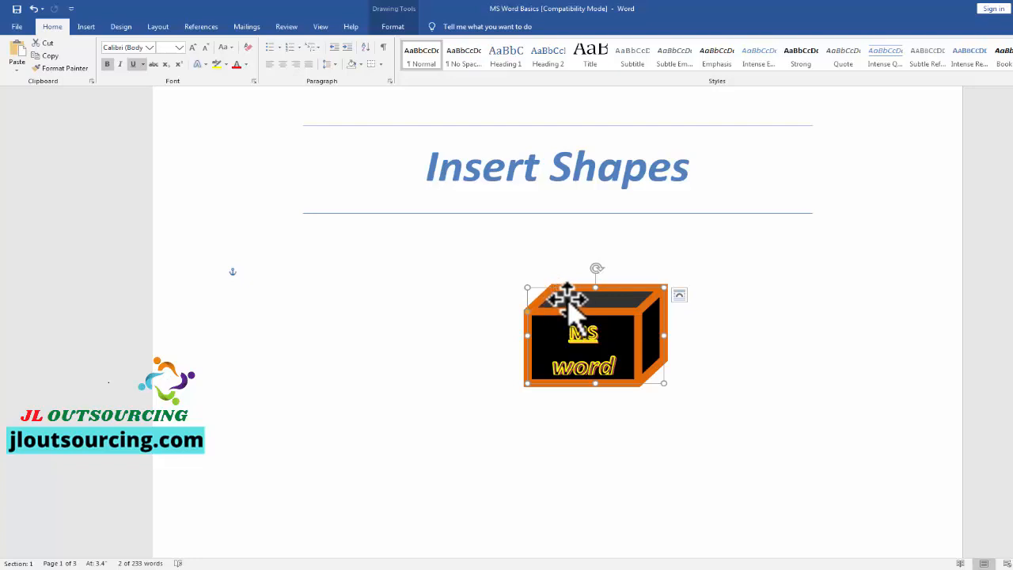
Move the cube left and back toward the center beneath the "Insert Shapes" heading
drag(565, 301, 344, 287)
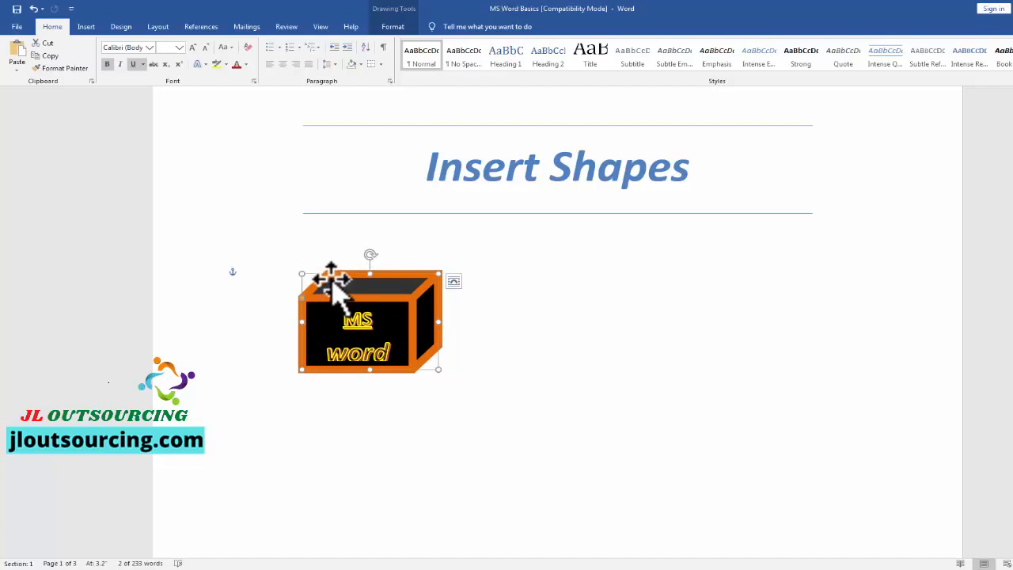
drag(331, 279, 460, 309)
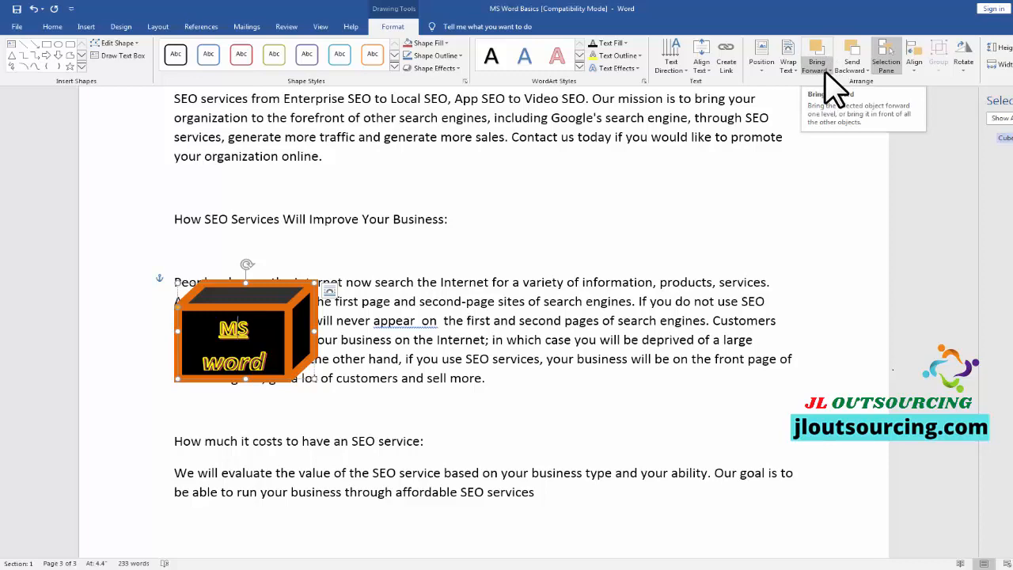
Center the cube horizontally between the page margins with Align Center, and look at the rotation choices
click(886, 59)
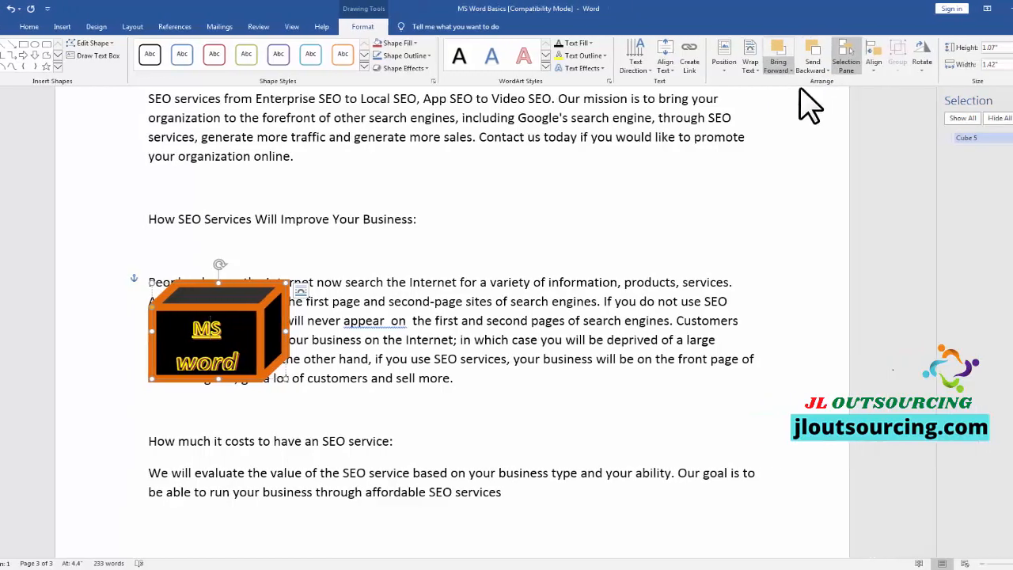
click(824, 67)
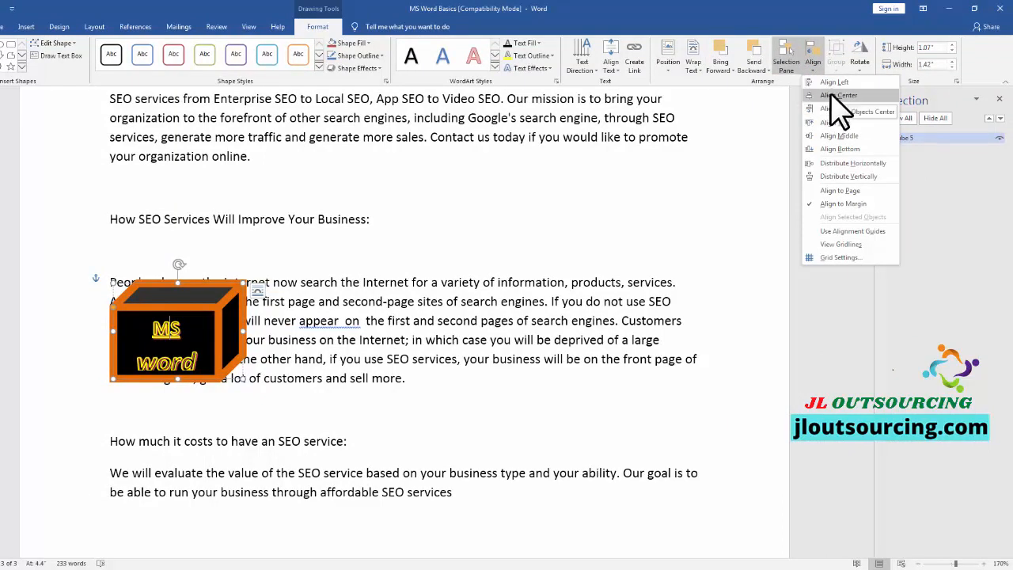
click(831, 95)
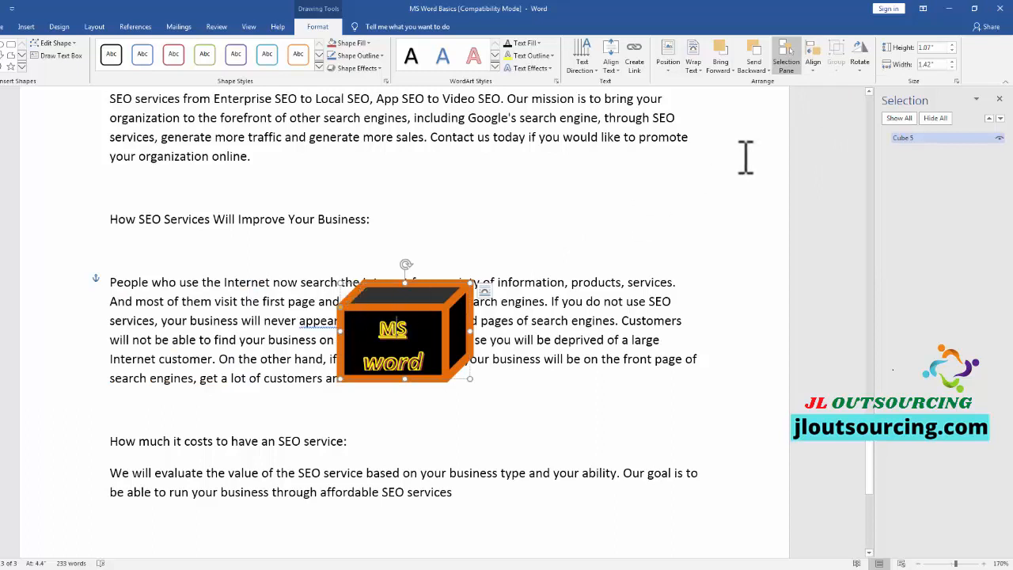
click(813, 64)
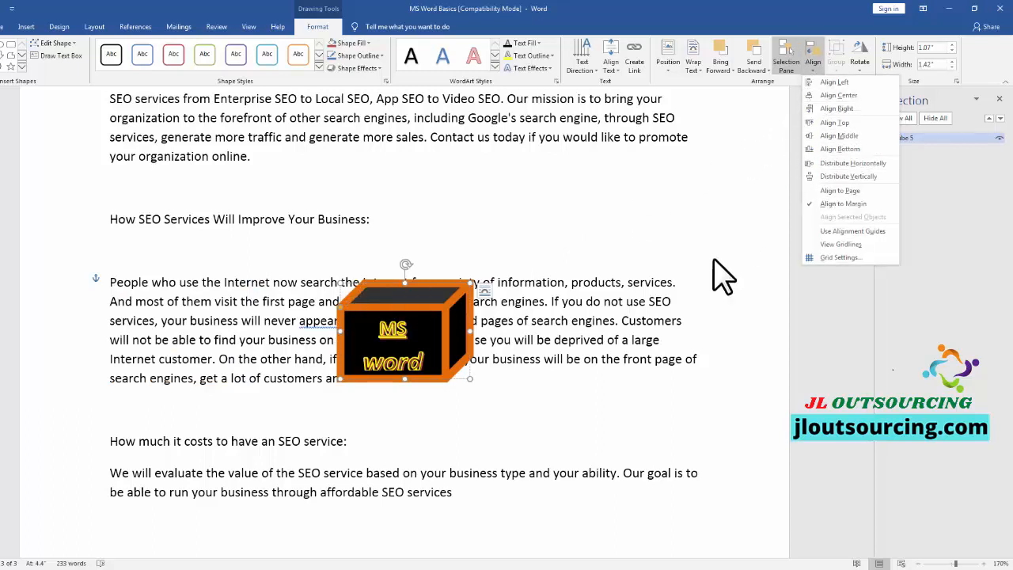
click(410, 362)
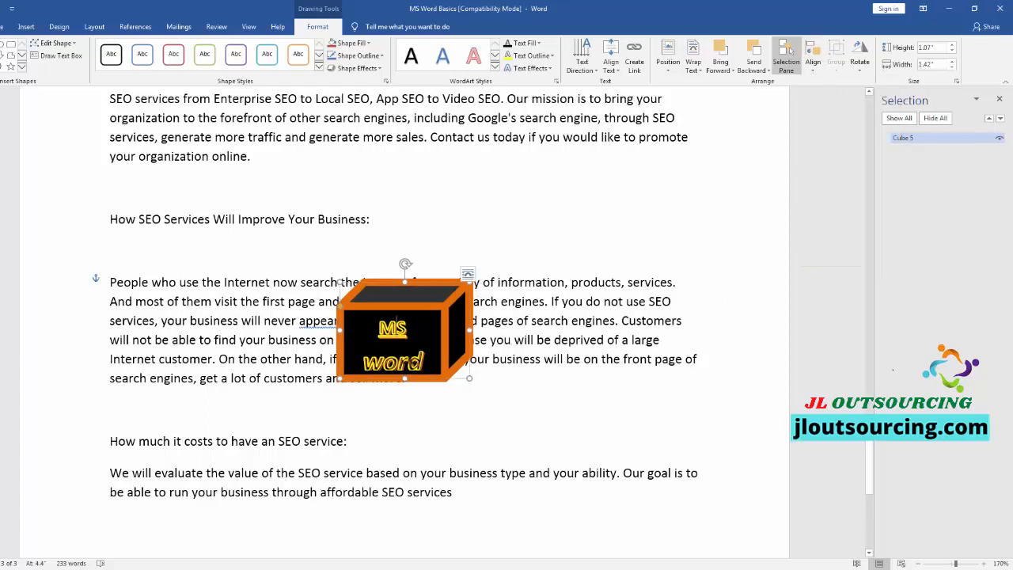
click(860, 63)
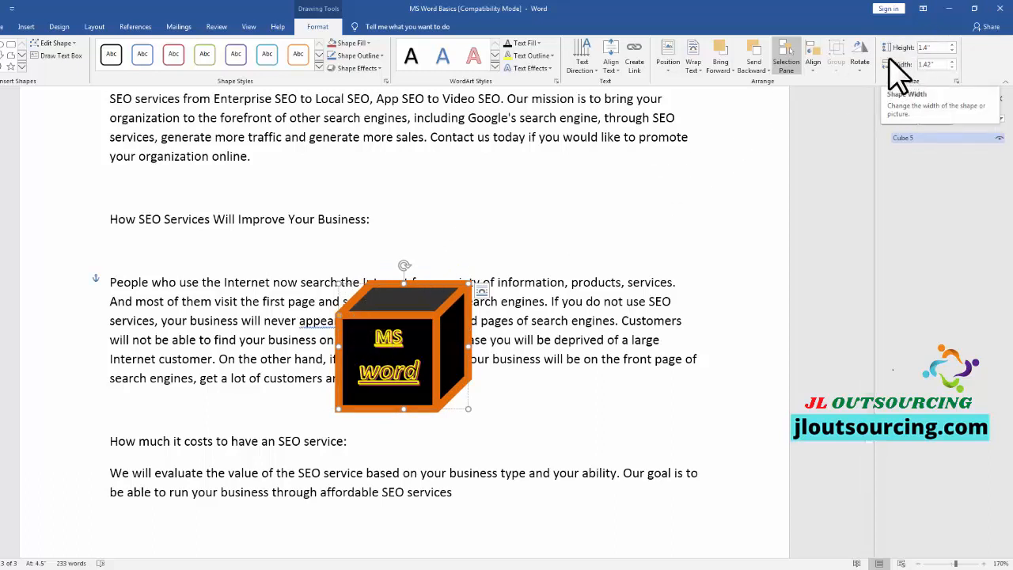
Try a cube height of up to 2.1" and settle on 1.5"
click(952, 45)
click(953, 45)
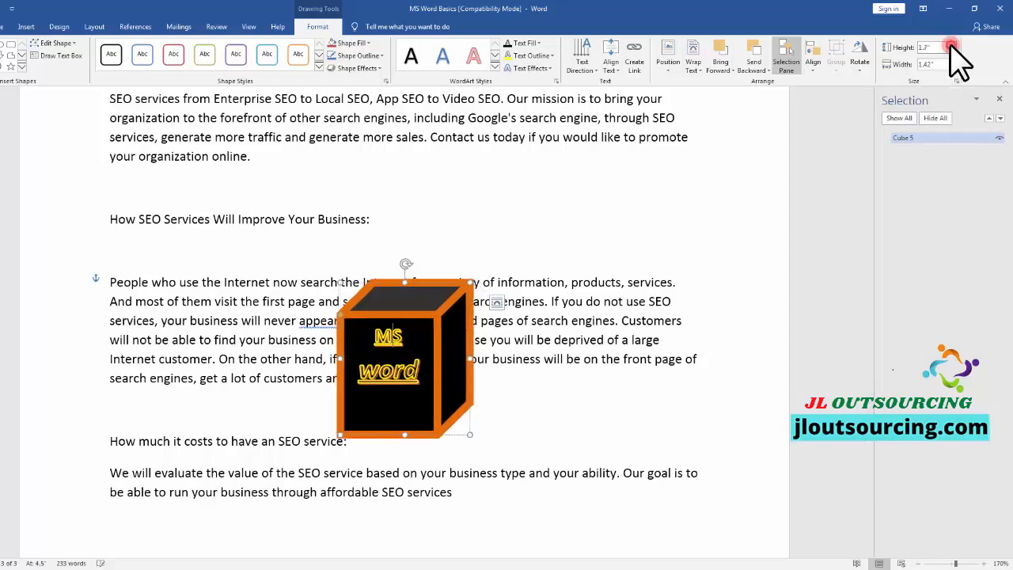
click(952, 45)
click(952, 45)
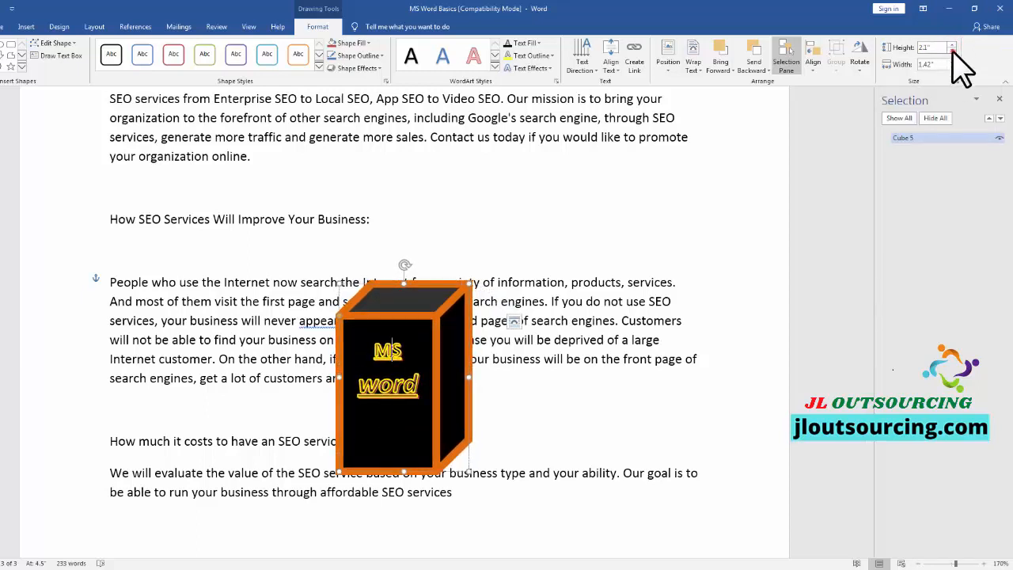
click(952, 50)
click(952, 49)
click(952, 50)
click(952, 50)
click(952, 49)
click(952, 50)
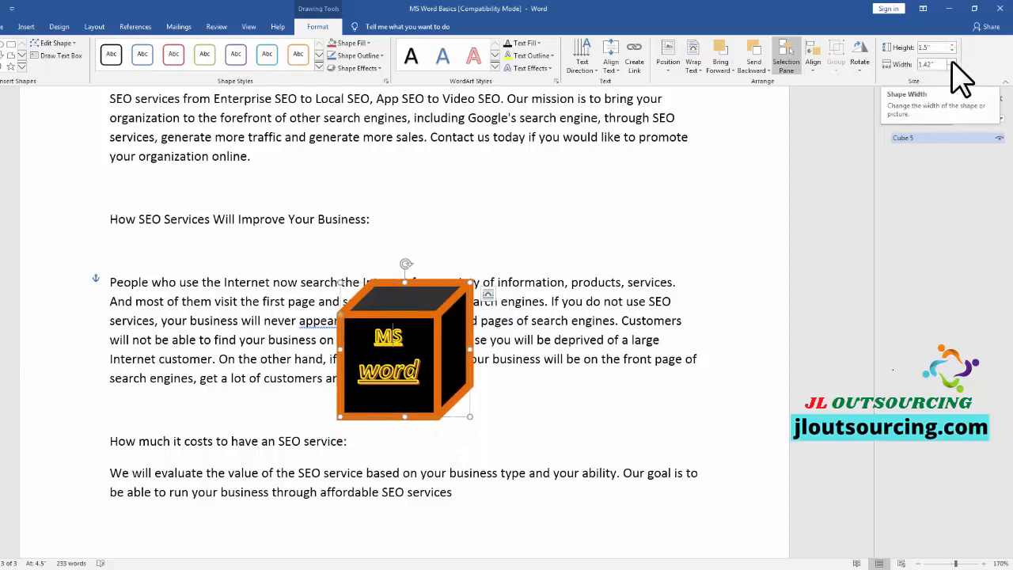
Set the cube's width to 1.7"
click(952, 60)
click(952, 61)
click(952, 60)
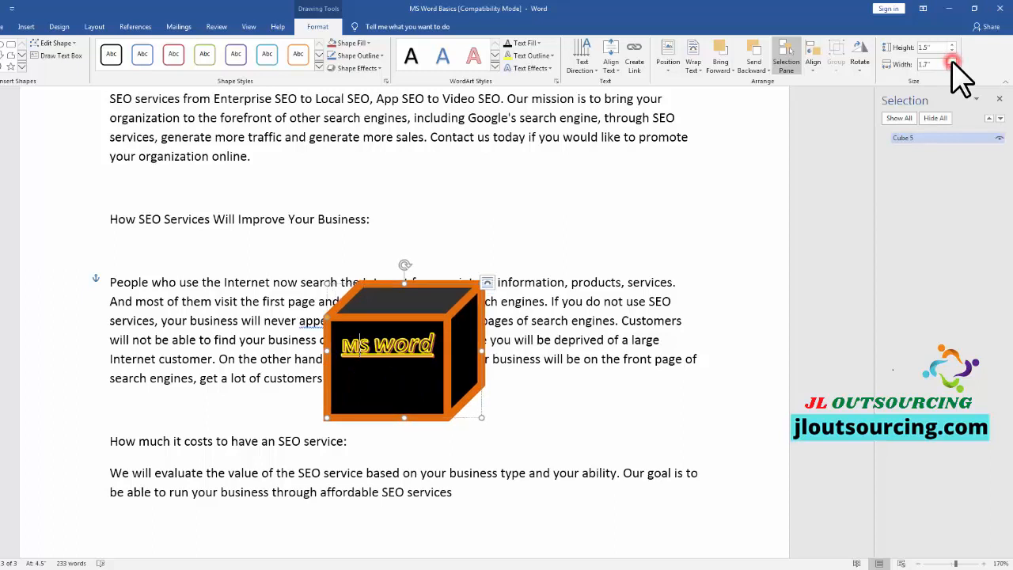